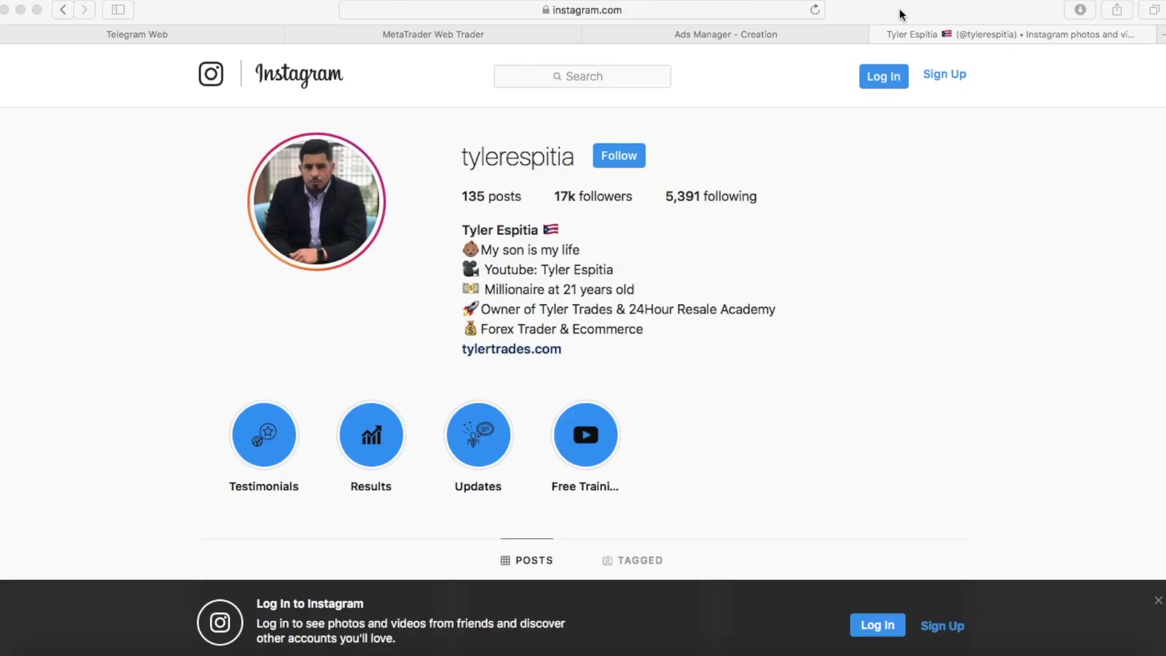
Drag the Safari Instagram window down-left to reveal the desktop's video files
{"action": "mouse_move", "coordinate": [901, 13]}
{"action": "left_mouse_down"}
{"action": "mouse_move", "coordinate": [656, 210]}
{"action": "mouse_move", "coordinate": [72, 420]}
{"action": "left_mouse_up"}
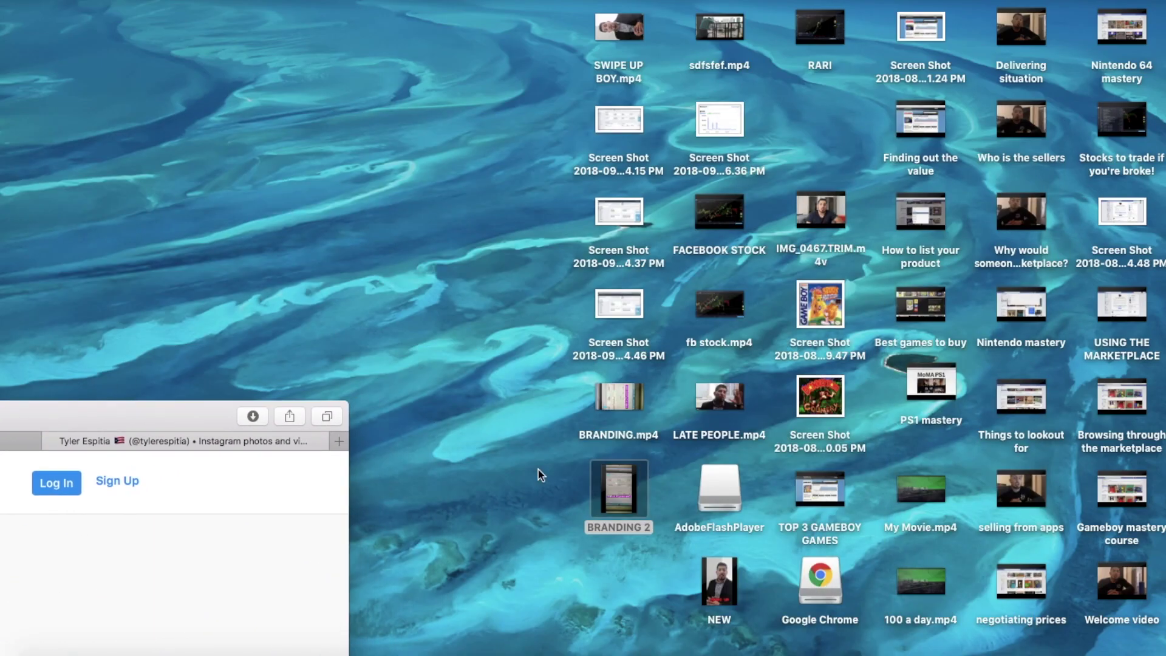
{"action": "left_click", "coordinate": [640, 401]}
{"action": "double_click", "coordinate": [640, 398]}
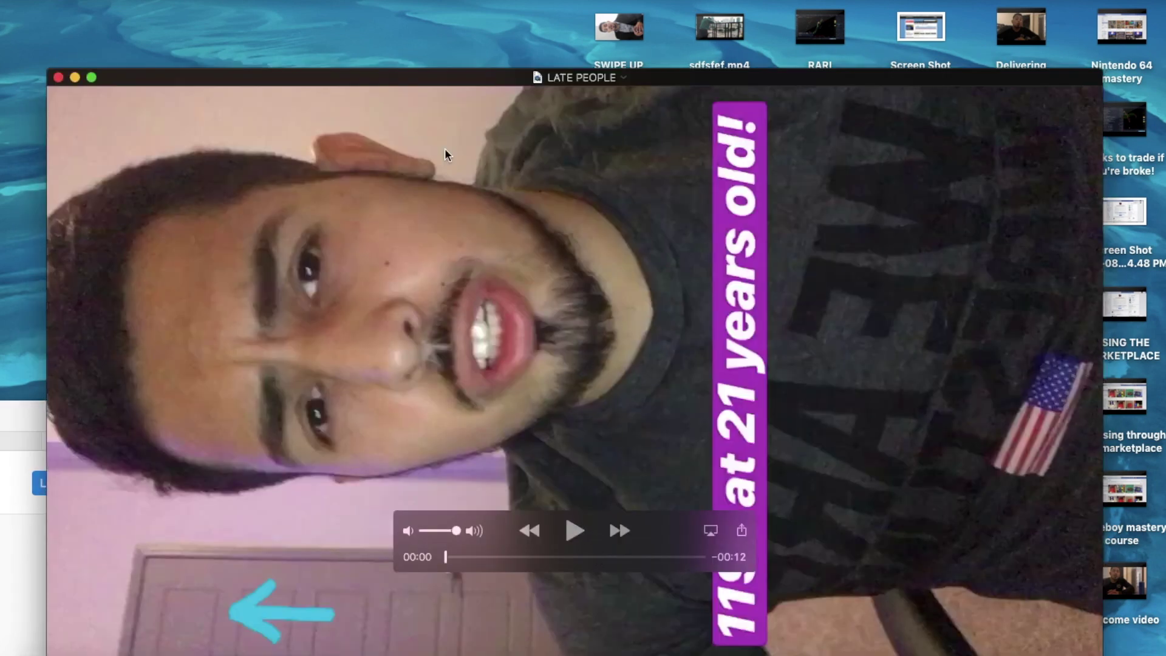
{"action": "left_click", "coordinate": [159, 0]}
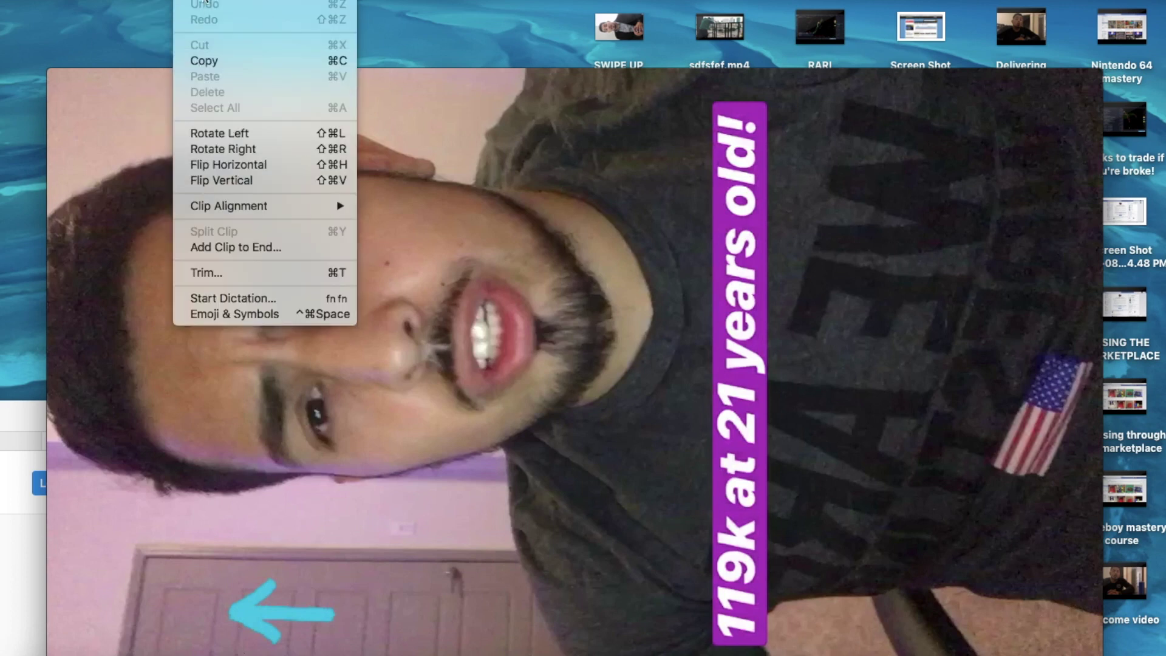
{"action": "left_click", "coordinate": [214, 146]}
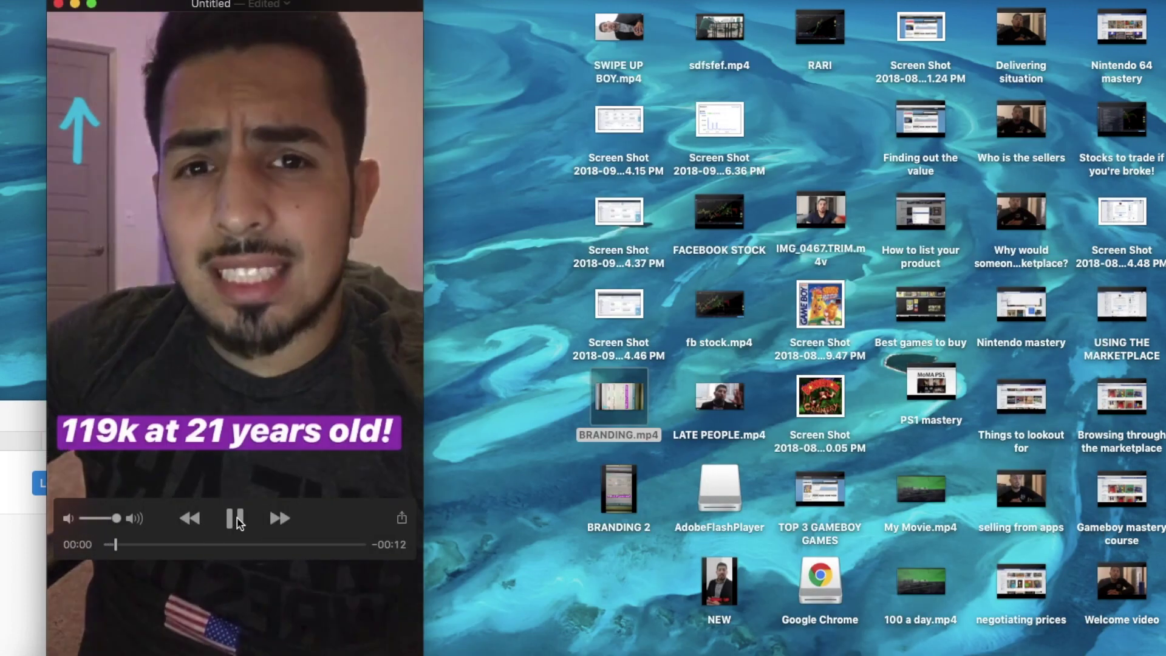
{"action": "left_click", "coordinate": [237, 523]}
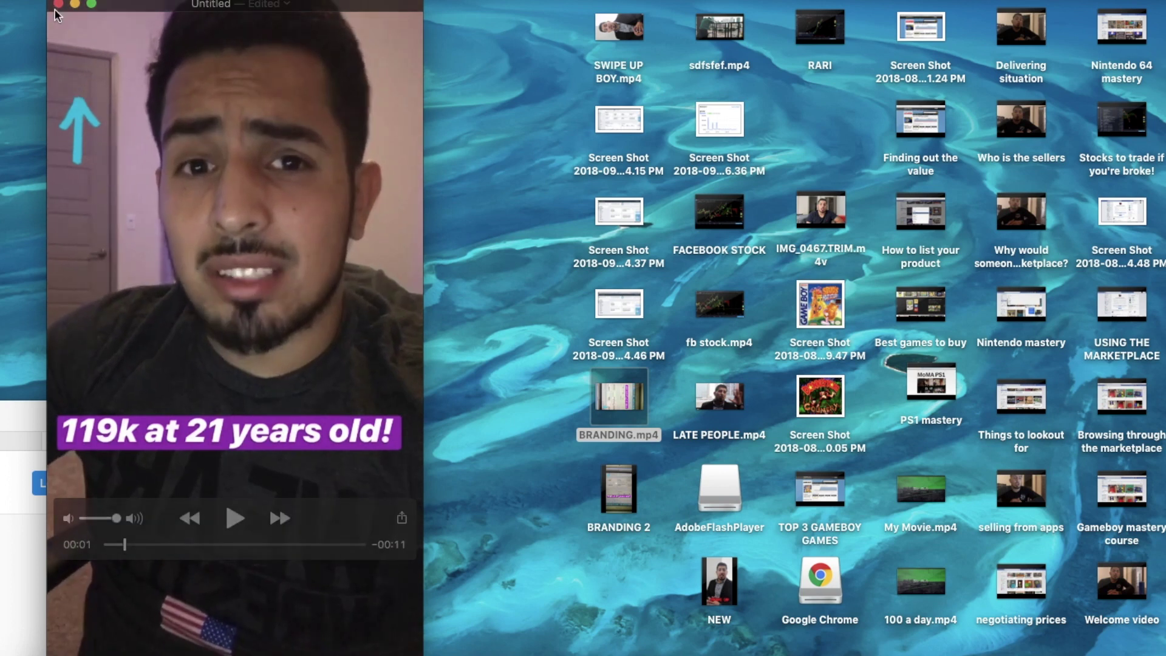
{"action": "key", "text": "super+w"}
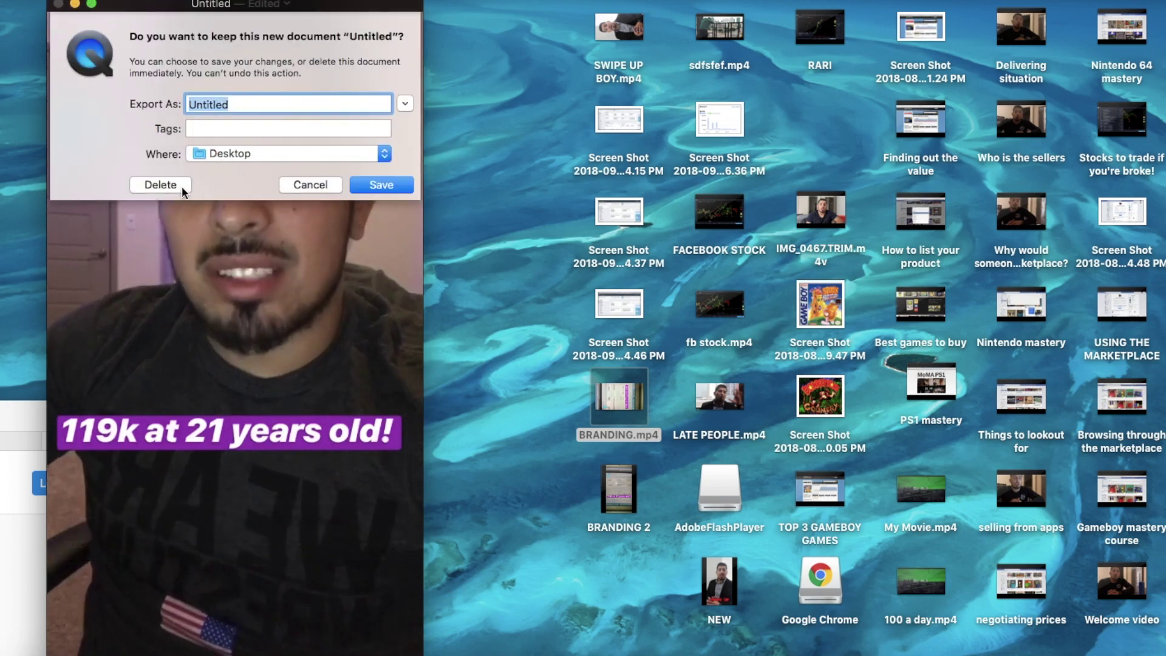
{"action": "left_click", "coordinate": [181, 186]}
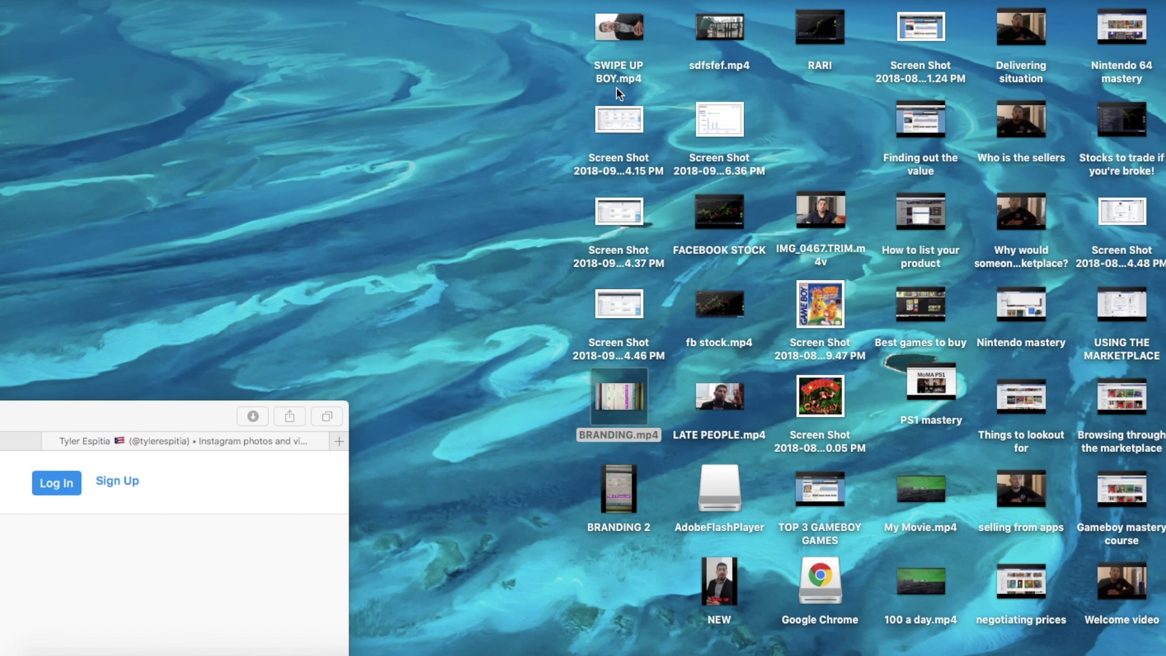
{"action": "left_click", "coordinate": [624, 27]}
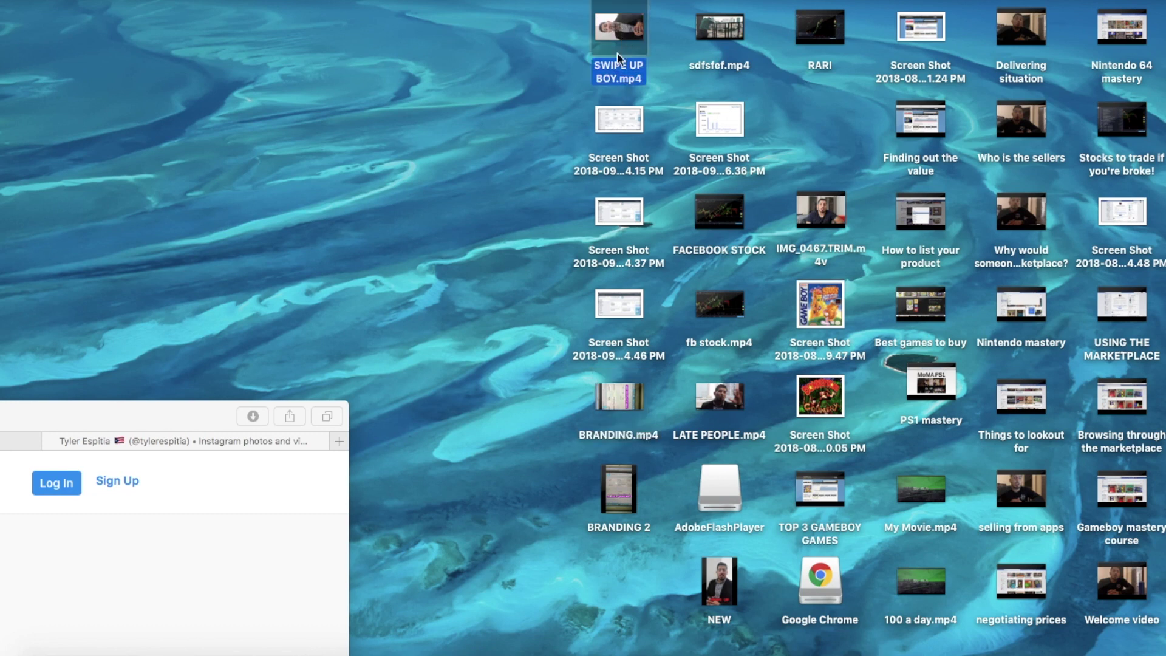
{"action": "left_click", "coordinate": [505, 87]}
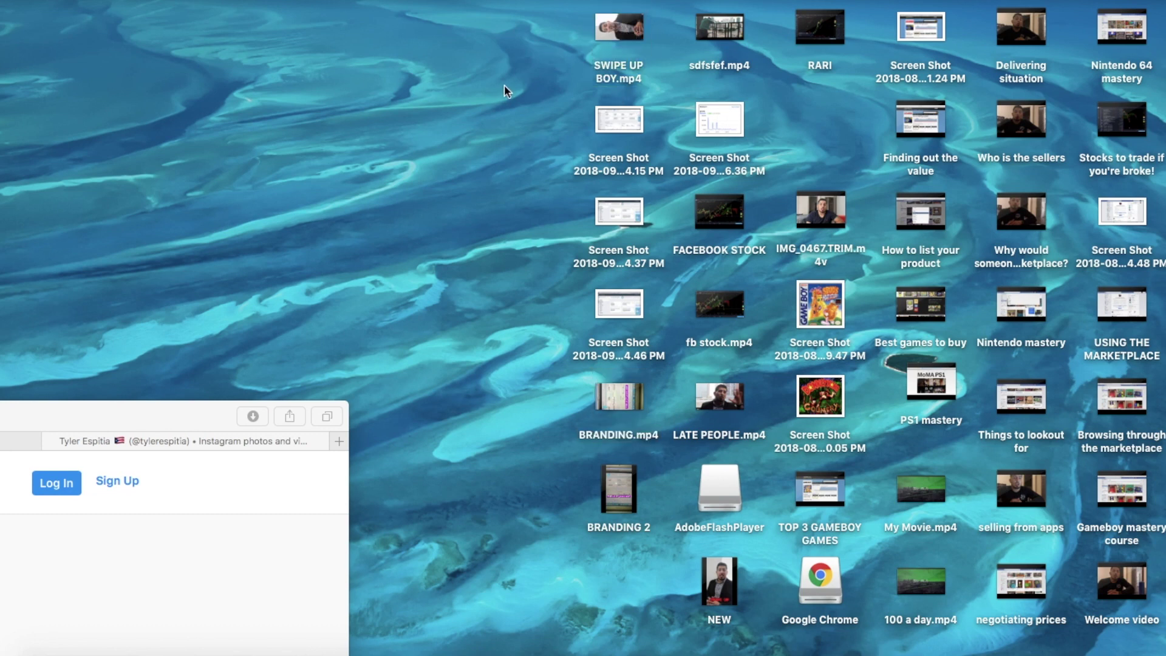
{"action": "left_click", "coordinate": [620, 28]}
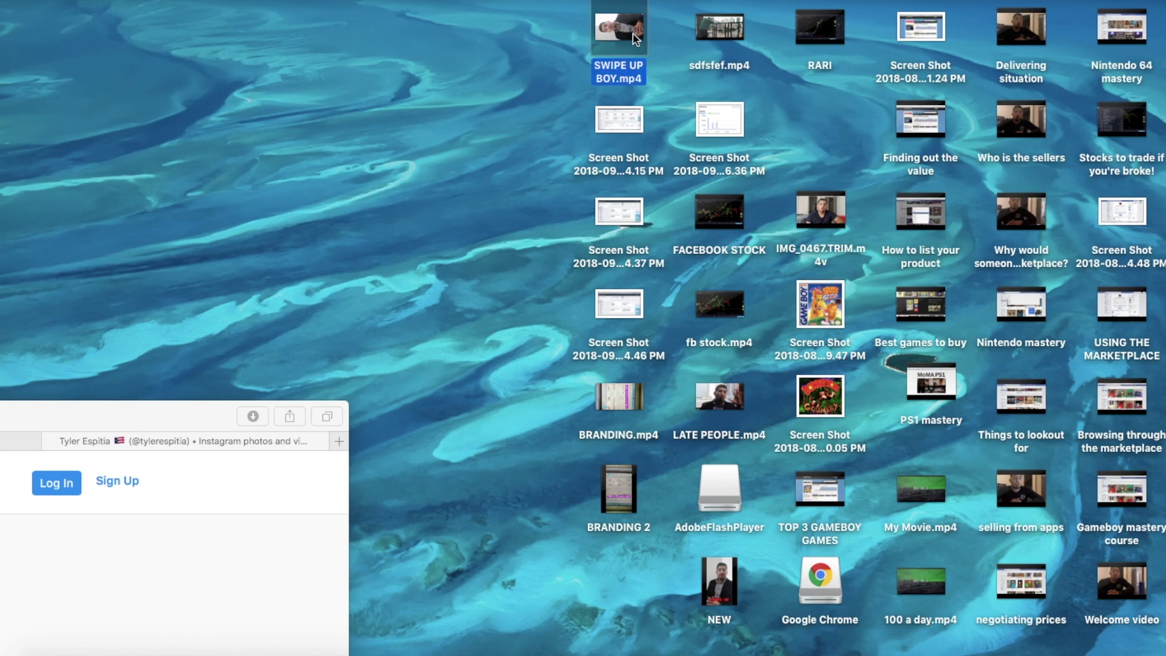
{"action": "double_click", "coordinate": [636, 39]}
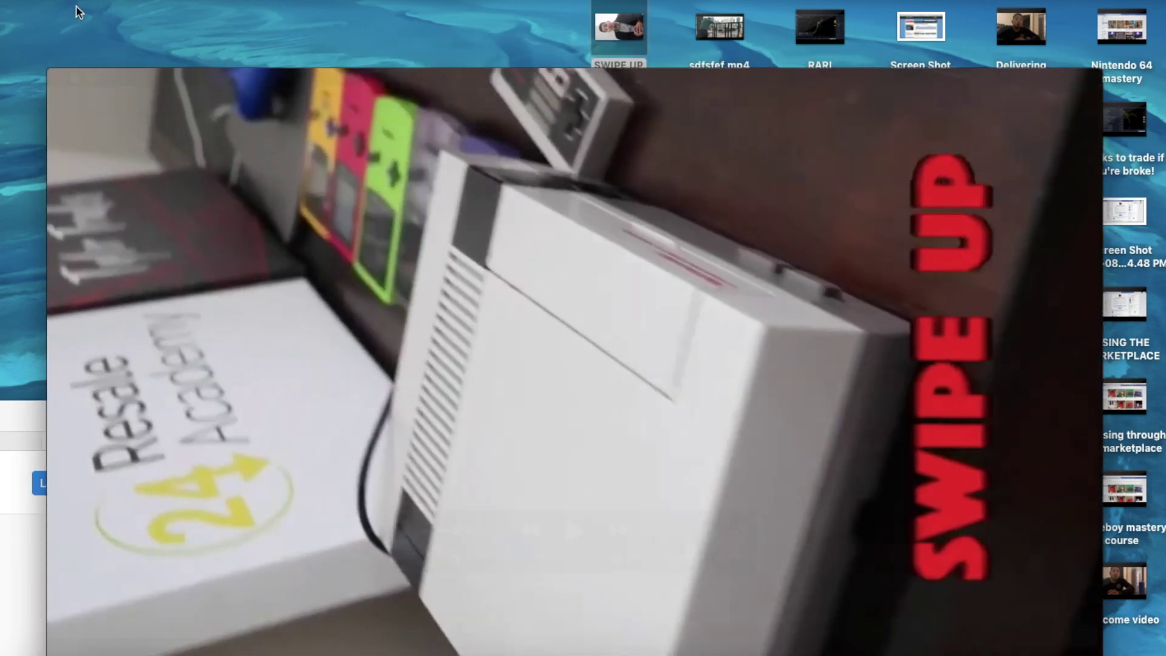
{"action": "key", "text": "space"}
{"action": "key", "text": "super+w"}
{"action": "left_click", "coordinate": [1067, 649]}
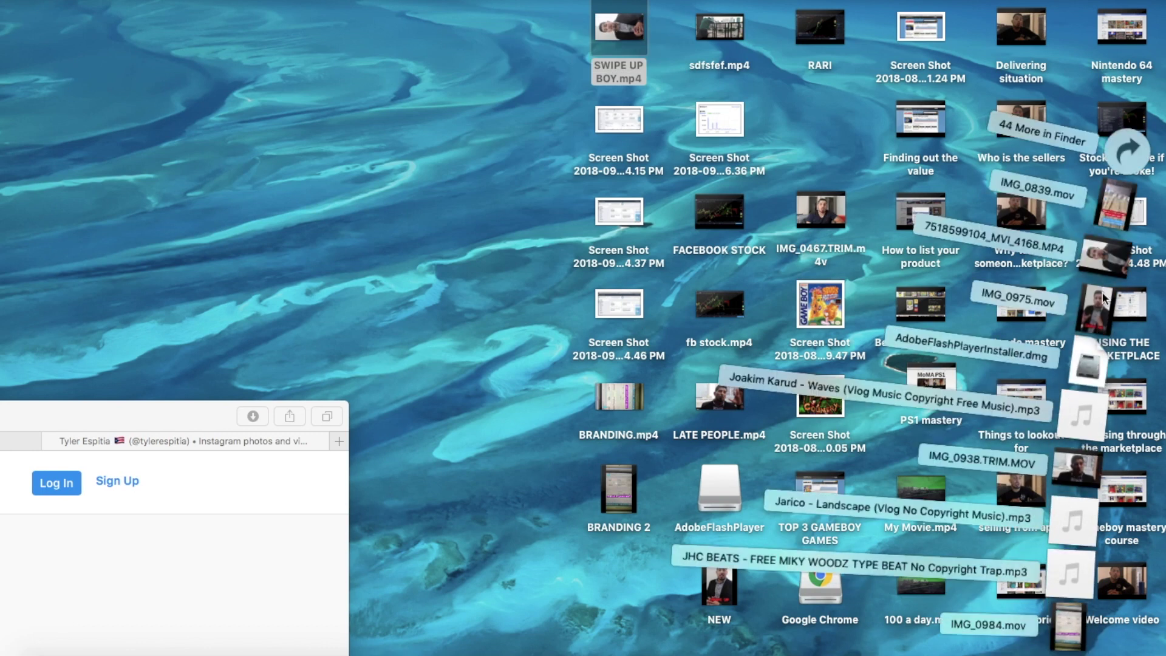
{"action": "left_click", "coordinate": [1102, 261]}
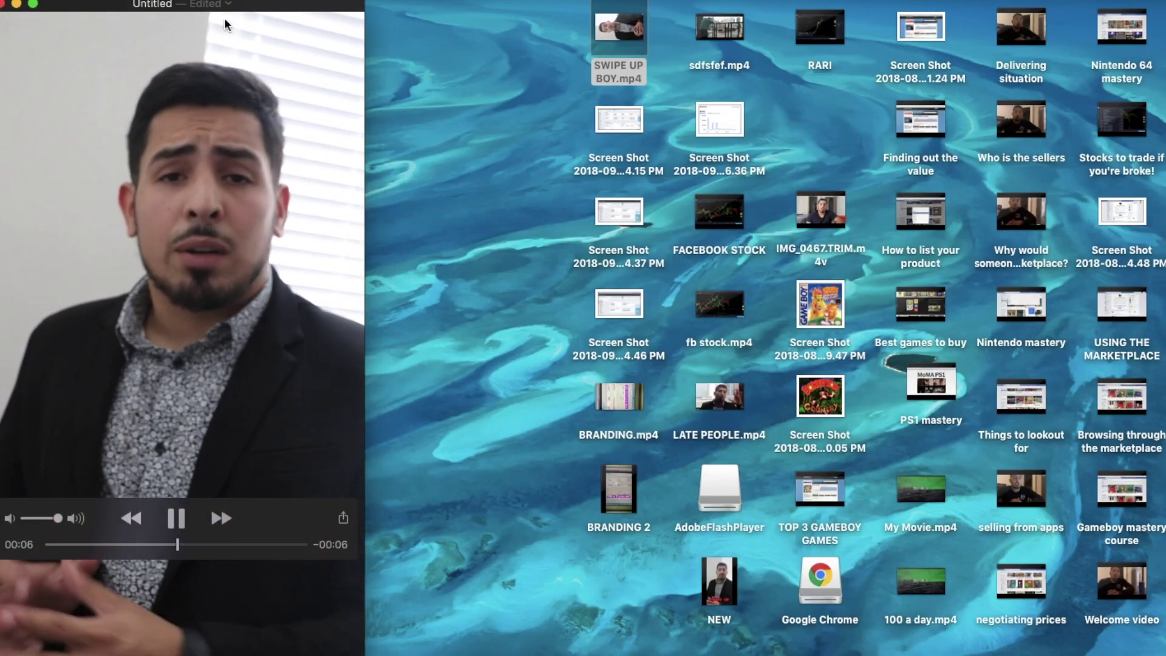
{"action": "mouse_move", "coordinate": [224, 6]}
{"action": "left_mouse_down"}
{"action": "mouse_move", "coordinate": [649, 6]}
{"action": "mouse_move", "coordinate": [640, 6]}
{"action": "left_mouse_up"}
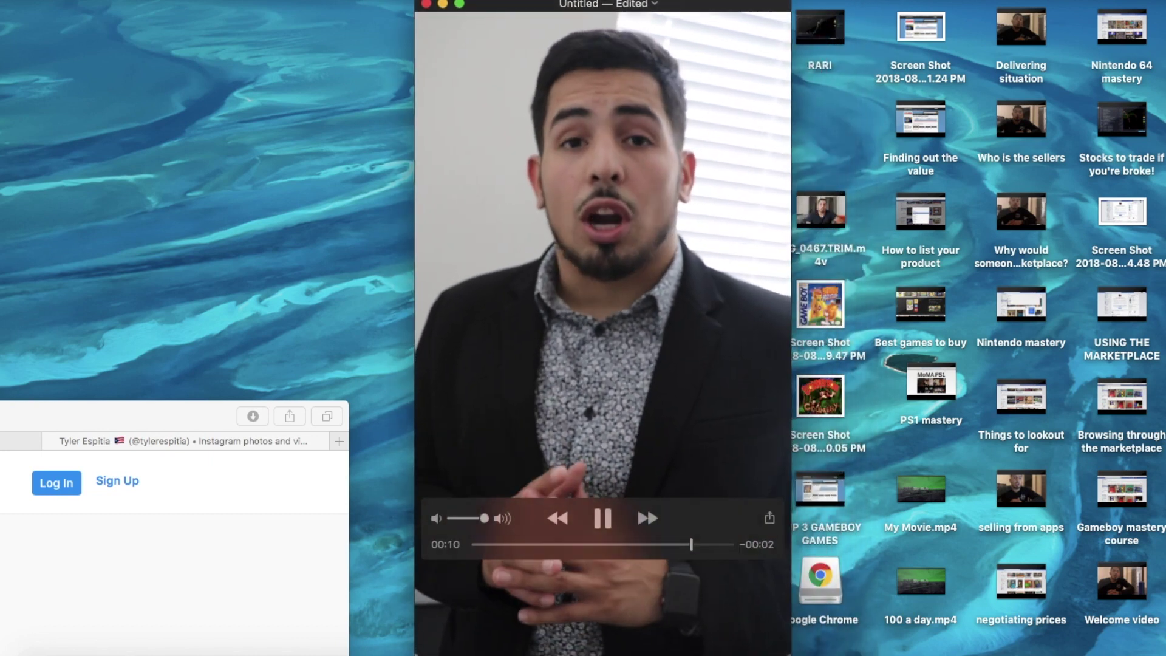
{"action": "left_click", "coordinate": [427, 5]}
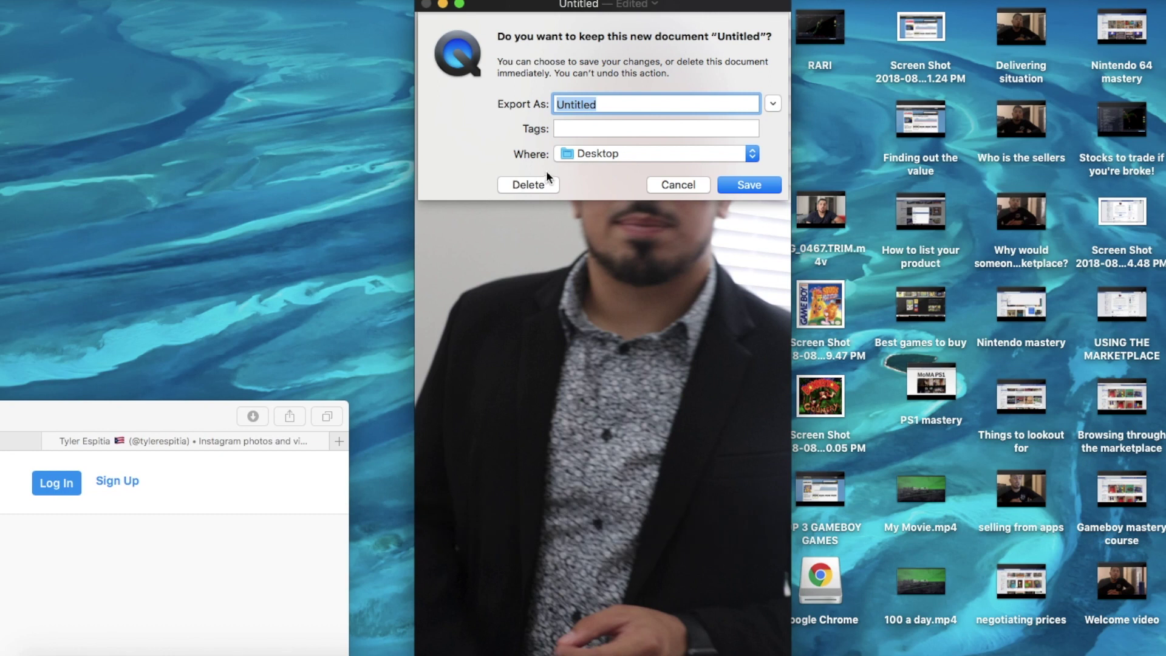
{"action": "left_click", "coordinate": [530, 184]}
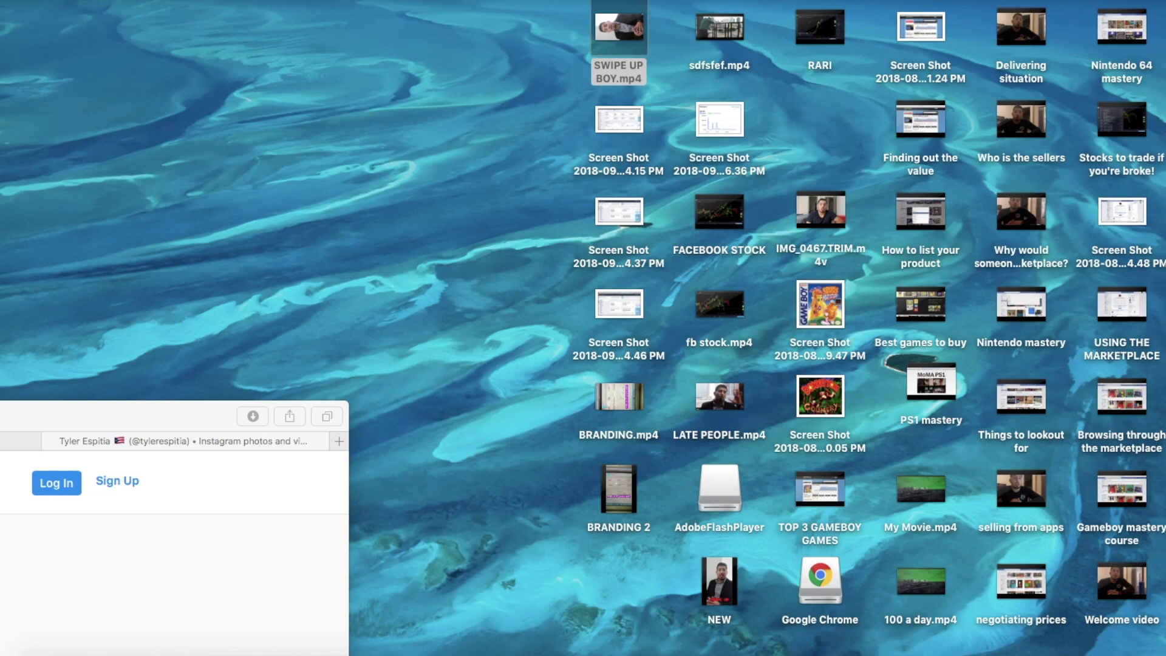
Launch iMovie through a Spotlight search for 'im', opening My Movie 1
{"action": "key", "text": "super+space"}
{"action": "type", "text": "im"}
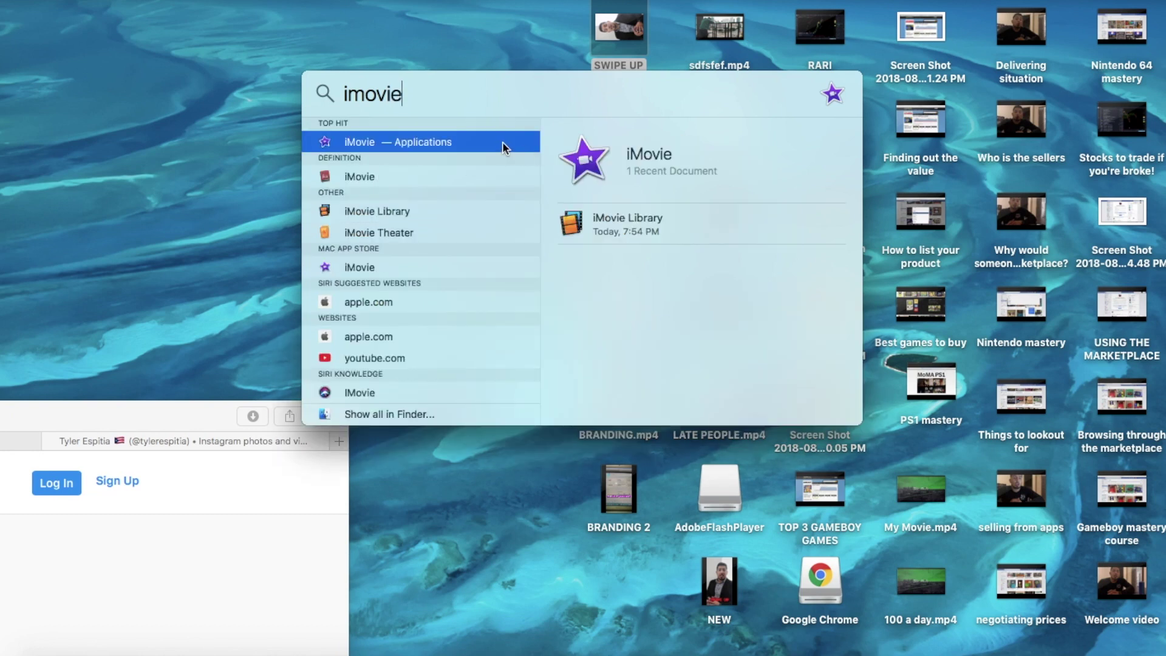
{"action": "key", "text": "super+a"}
{"action": "key", "text": "Return"}
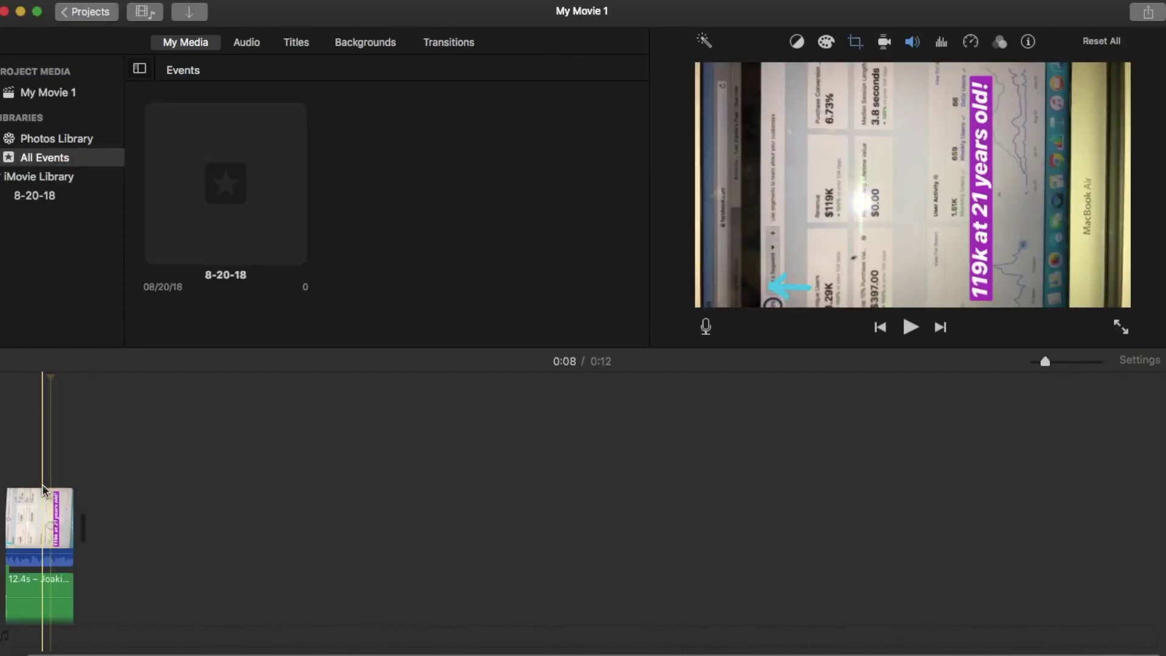
Remove the old clip and its music from My Movie 1
{"action": "left_click", "coordinate": [39, 503]}
{"action": "key", "text": "slash"}
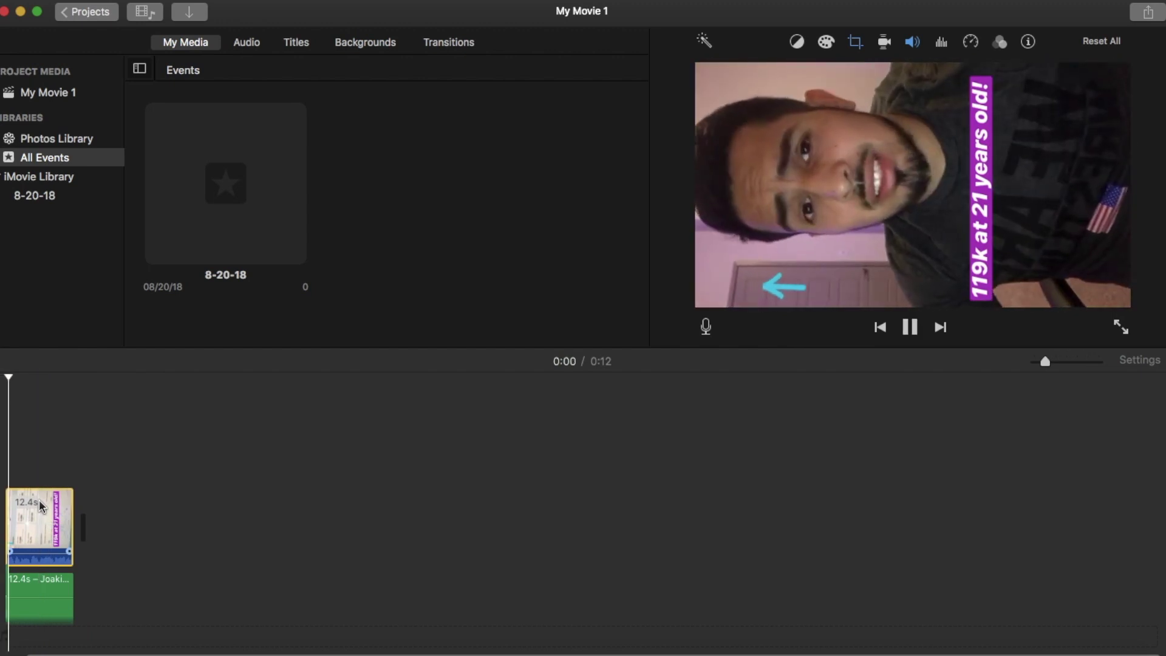
{"action": "key", "text": "space"}
{"action": "key", "text": "Delete"}
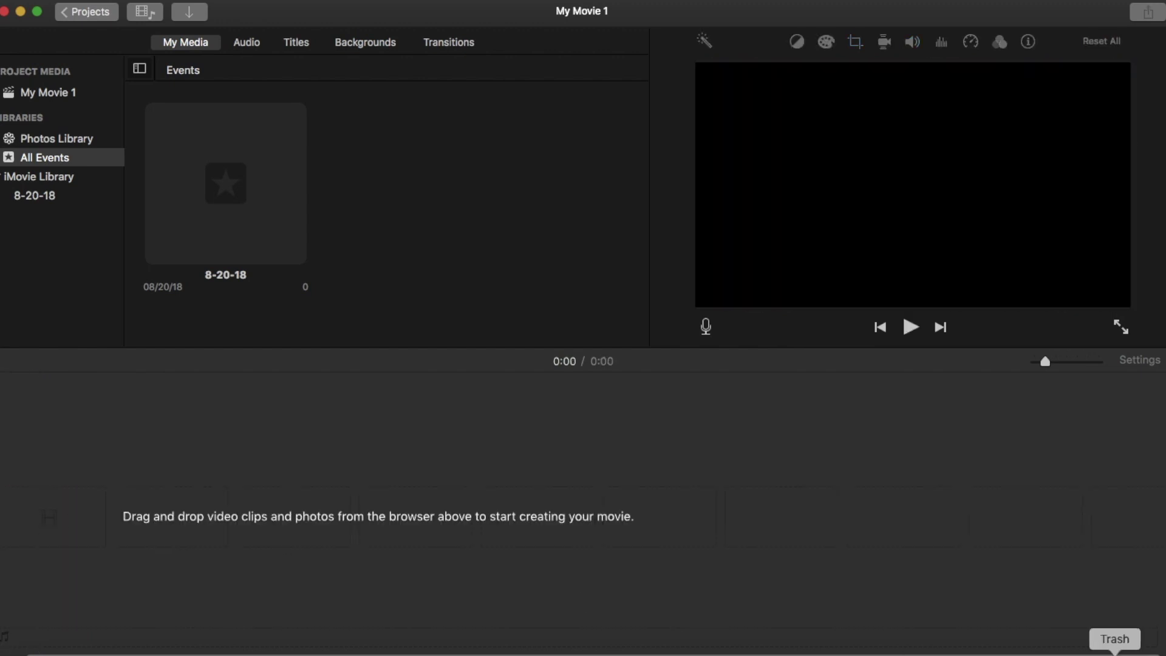
Add the 12-second MVI_4168 clip from Downloads to the timeline, leaving the crop unchanged
{"action": "left_click", "coordinate": [1078, 650]}
{"action": "left_click_drag", "start_coordinate": [1118, 268], "coordinate": [32, 516]}
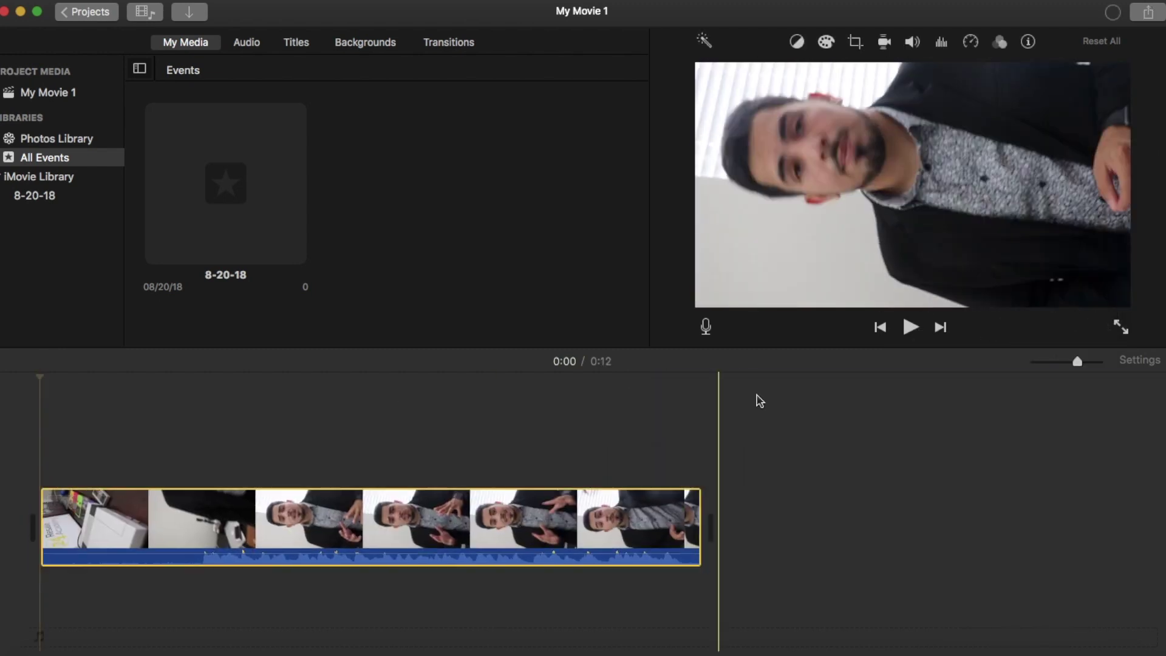
{"action": "left_click", "coordinate": [853, 41]}
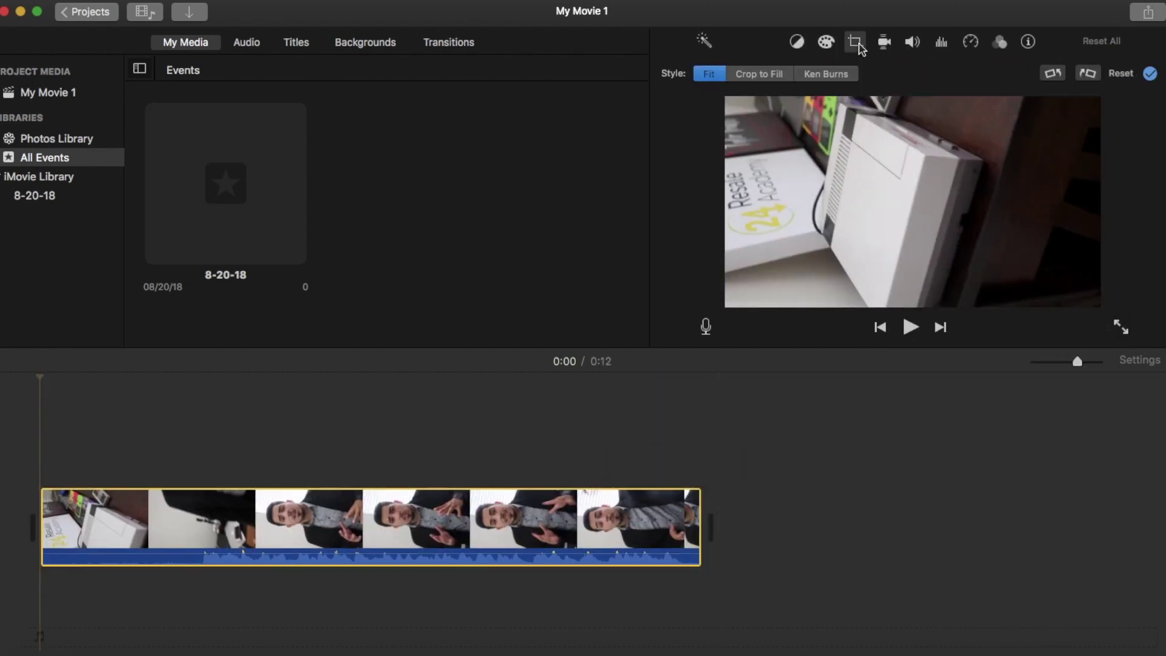
{"action": "left_click", "coordinate": [862, 394]}
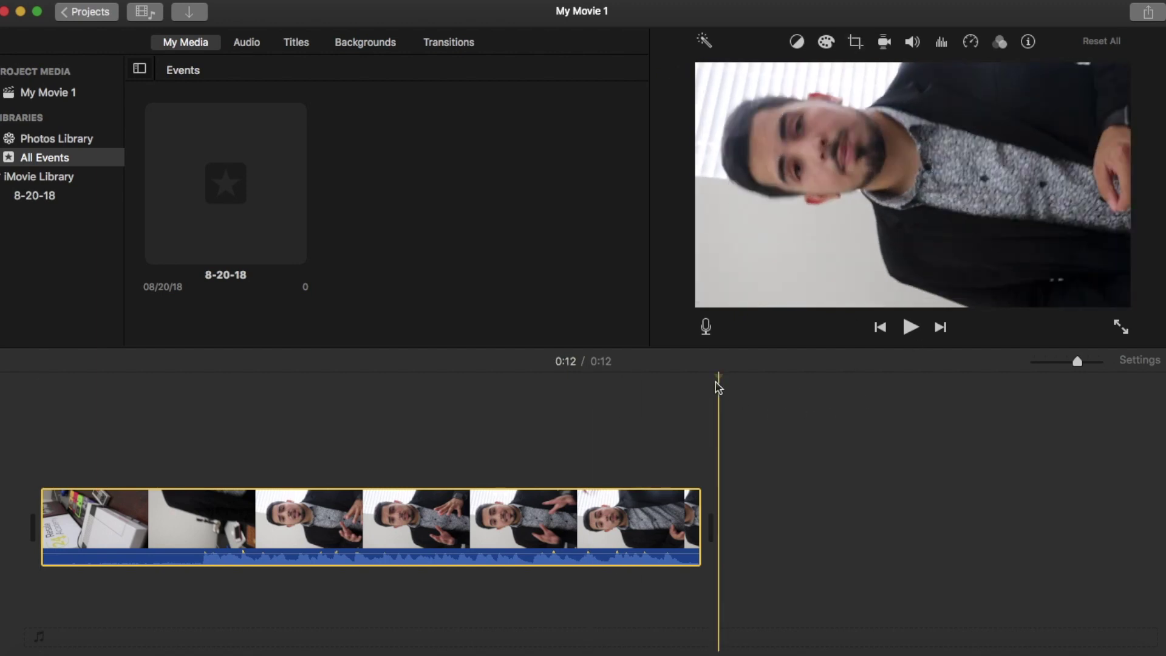
Preview the movie from 0:00, then bring Safari back full-screen
{"action": "left_click_drag", "start_coordinate": [691, 376], "coordinate": [41, 323]}
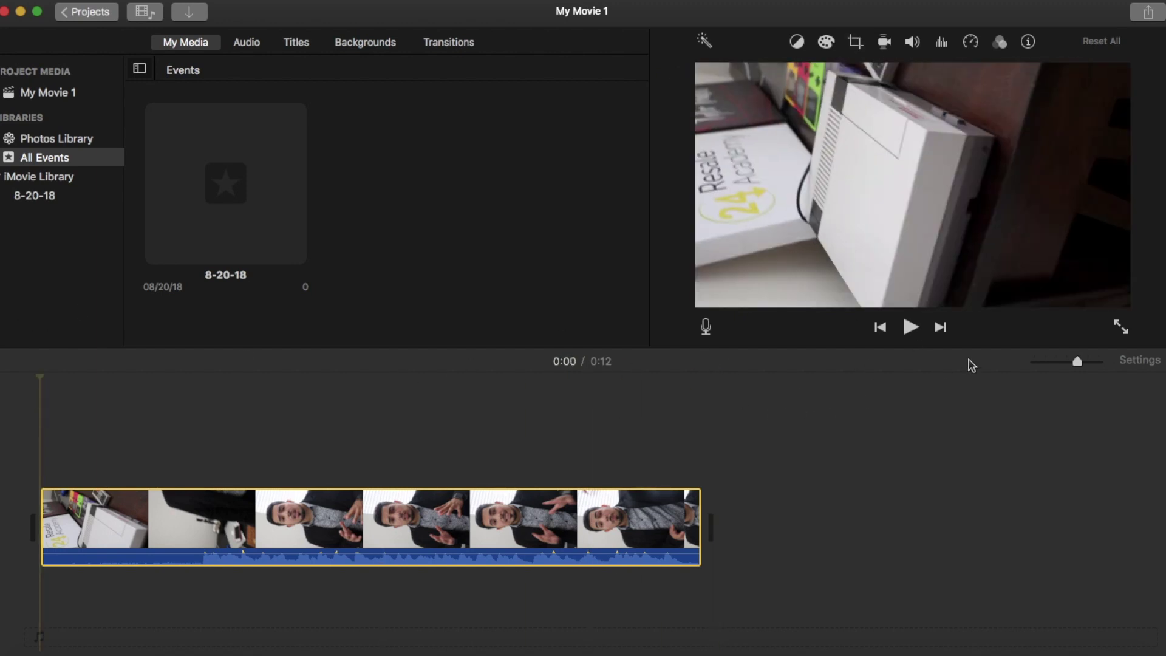
{"action": "left_click", "coordinate": [911, 328]}
{"action": "left_click", "coordinate": [911, 328]}
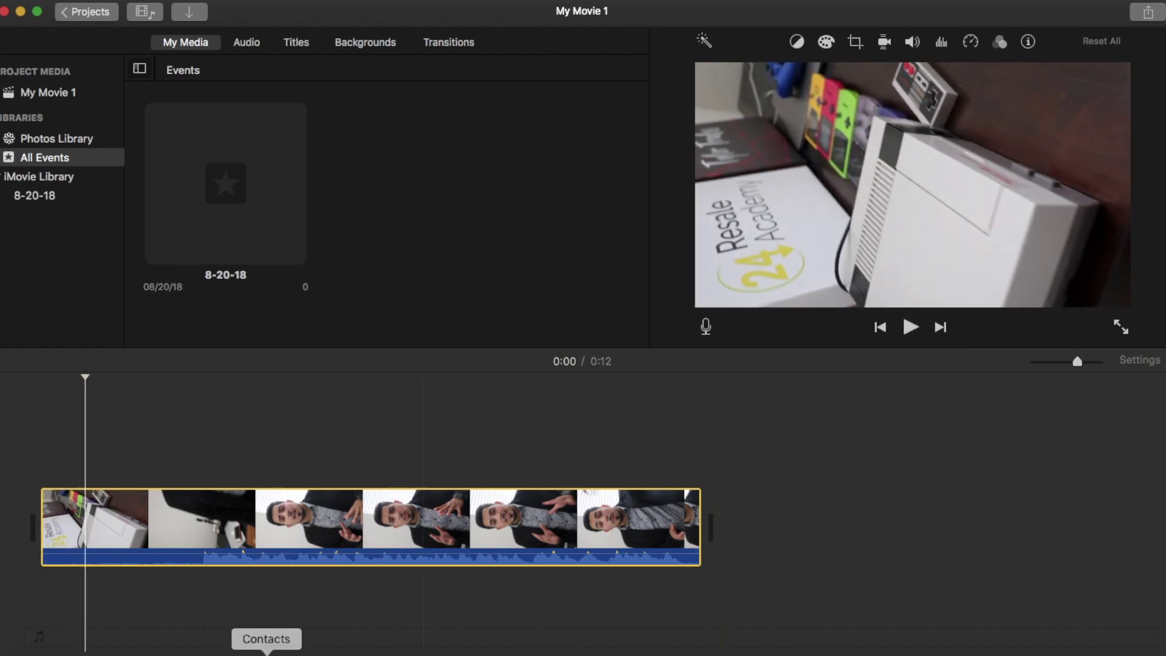
{"action": "left_click", "coordinate": [179, 653]}
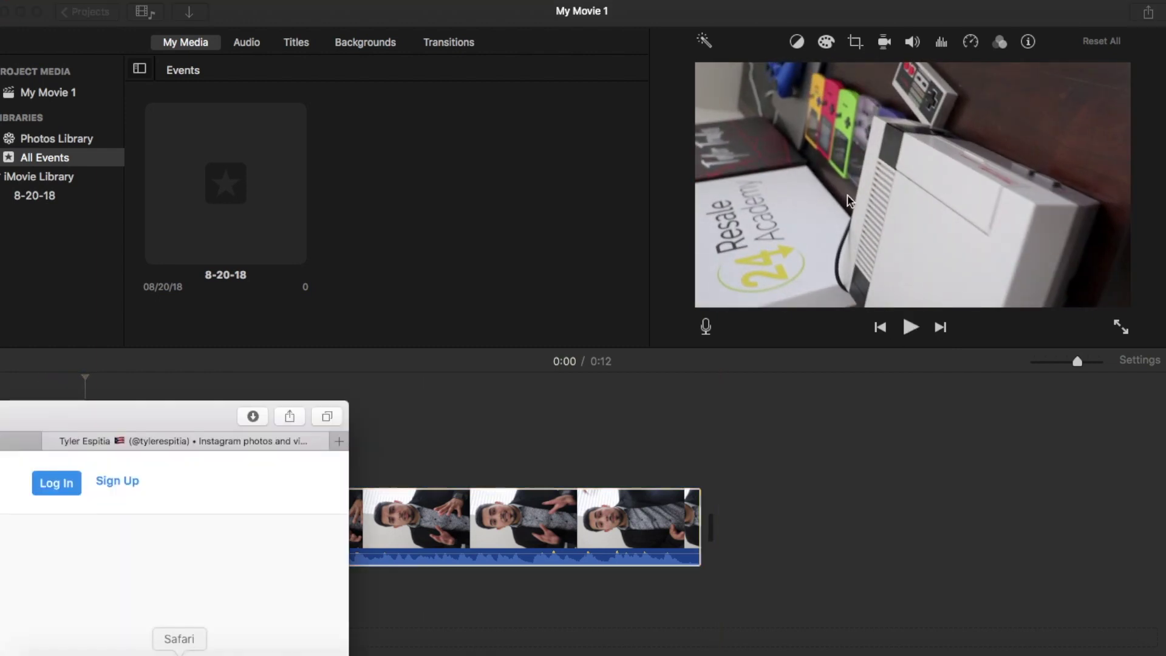
{"action": "double_click", "coordinate": [188, 410]}
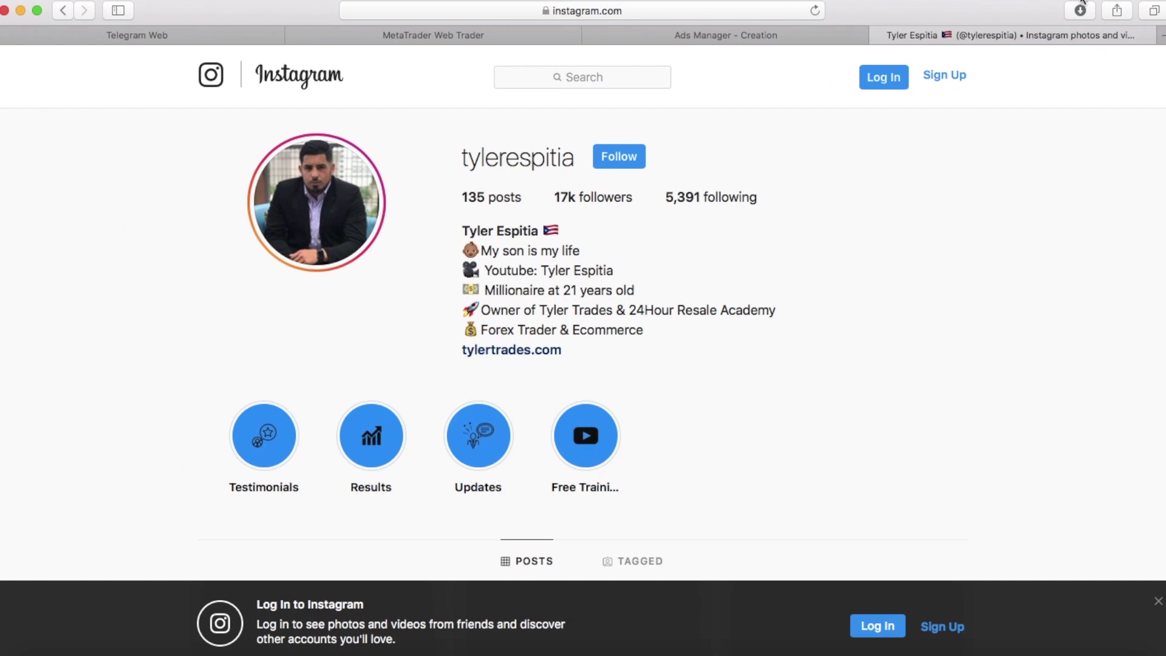
Load YouTube in a new Safari tab
{"action": "left_click", "coordinate": [1161, 35]}
{"action": "type", "text": "youtube"}
{"action": "key", "text": "Return"}
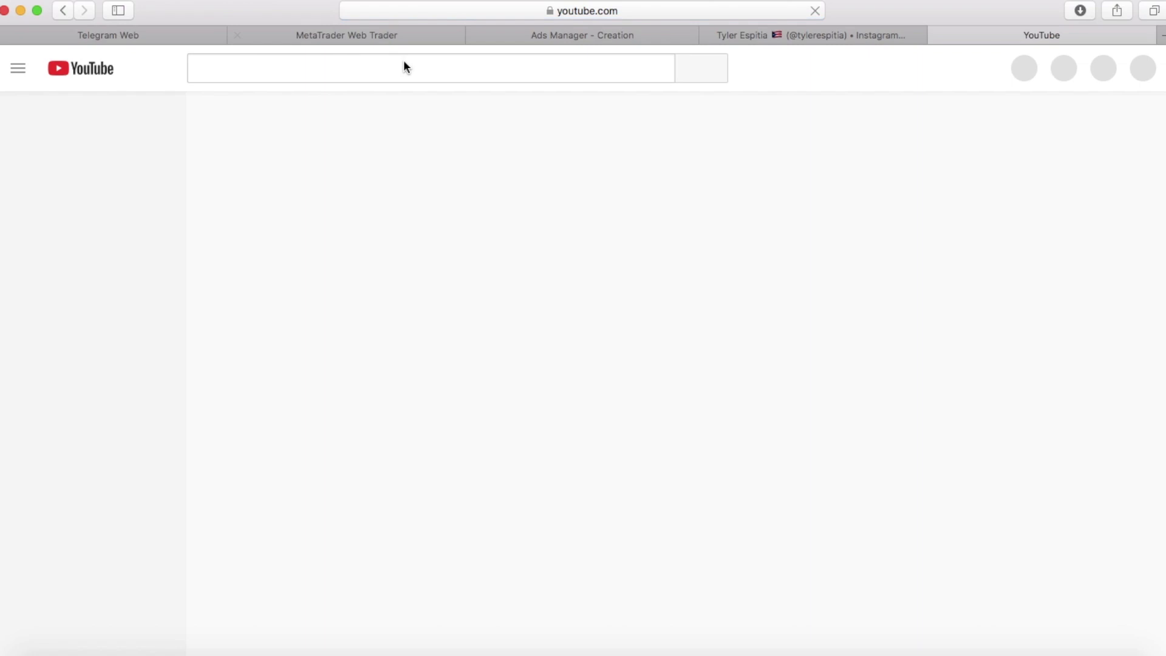
Search YouTube for 'vlog music no copyright', browse the results, then minimize Safari
{"action": "left_click", "coordinate": [404, 63]}
{"action": "type", "text": "v"}
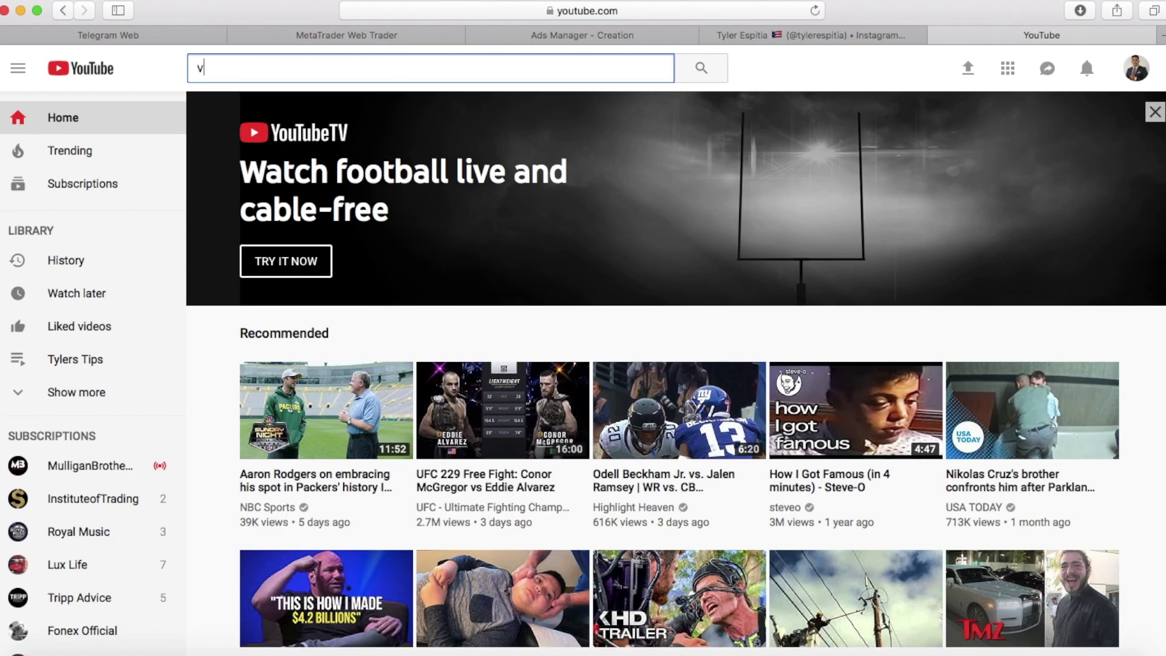
{"action": "type", "text": "log"}
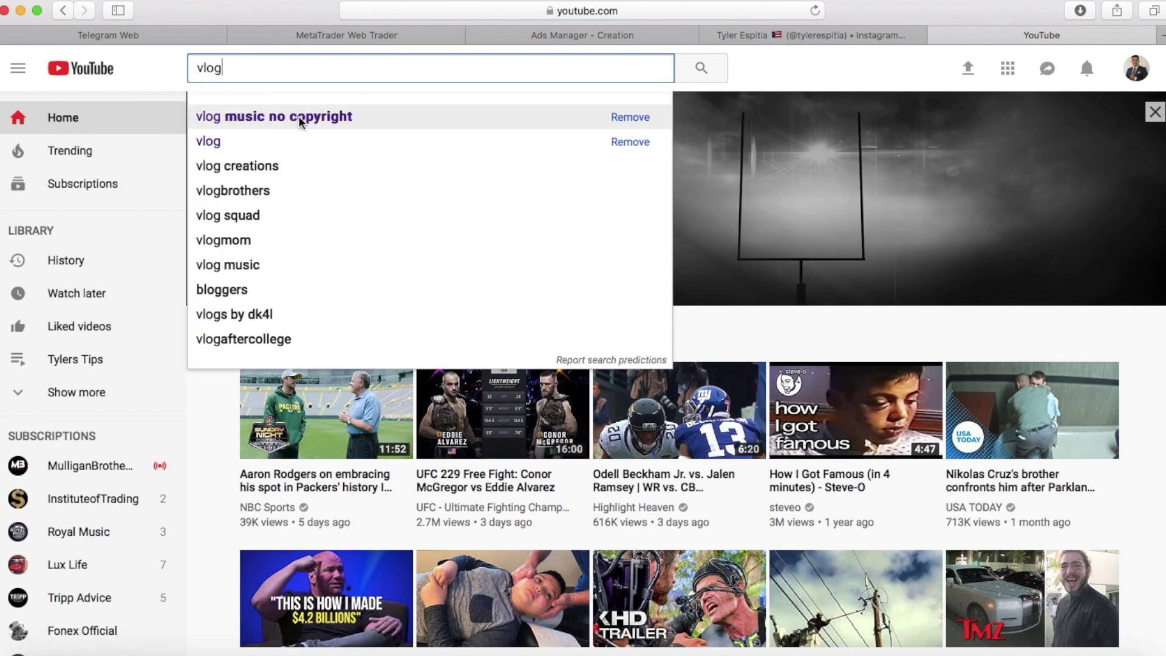
{"action": "left_click", "coordinate": [365, 116]}
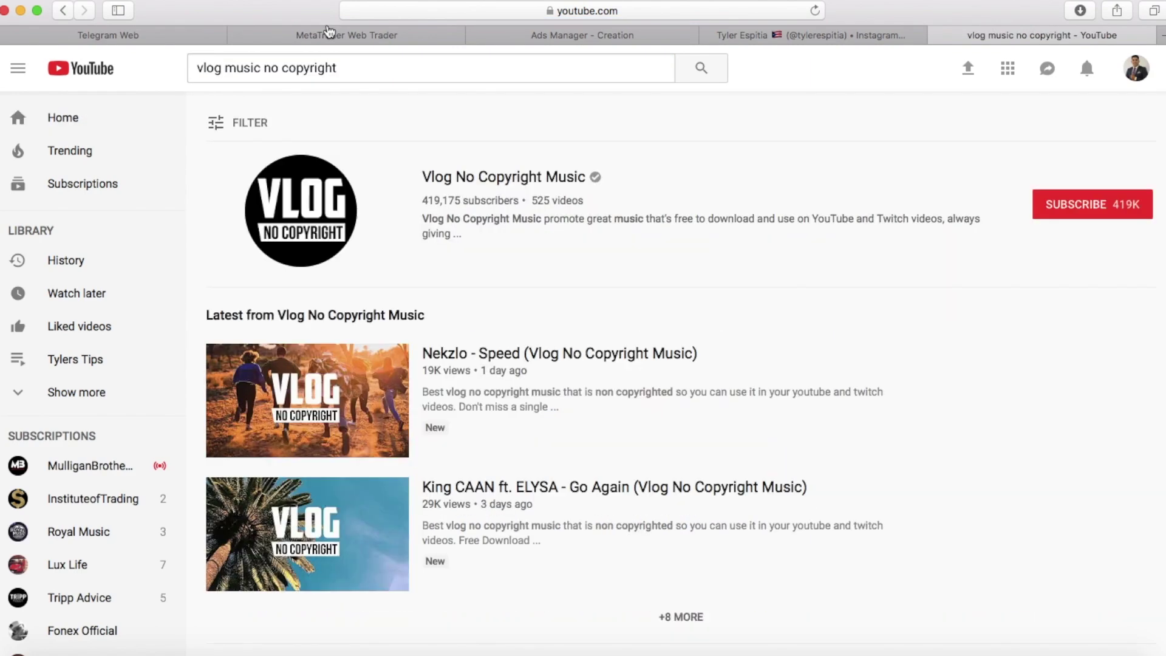
{"action": "scroll", "coordinate": [527, 346], "scroll_direction": "down", "scroll_amount": 3}
{"action": "scroll", "coordinate": [486, 382], "scroll_direction": "down", "scroll_amount": 4}
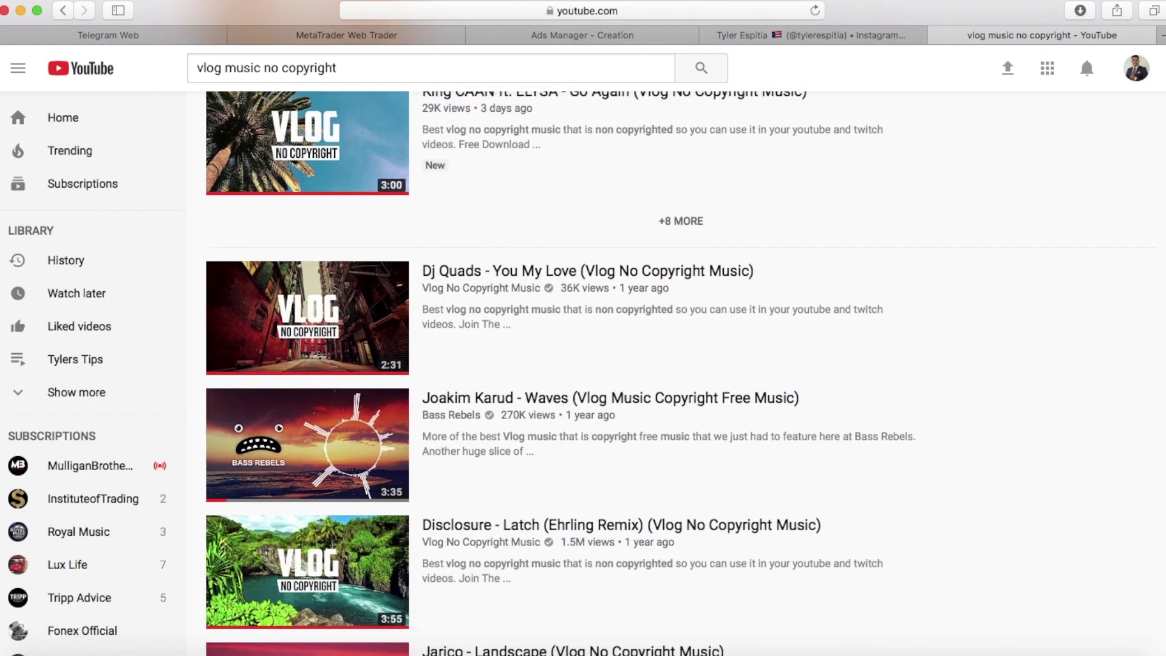
{"action": "double_click", "coordinate": [883, 13]}
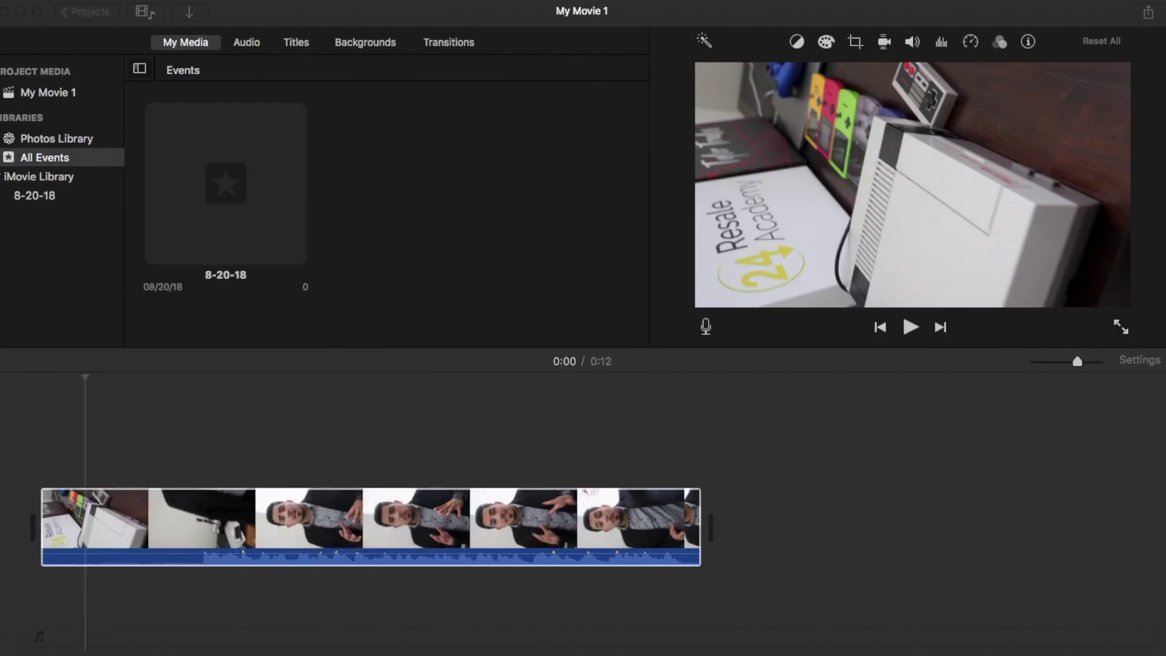
Place the Joakim Karud Waves track from Downloads beneath the clip and preview it
{"action": "left_click", "coordinate": [1067, 649]}
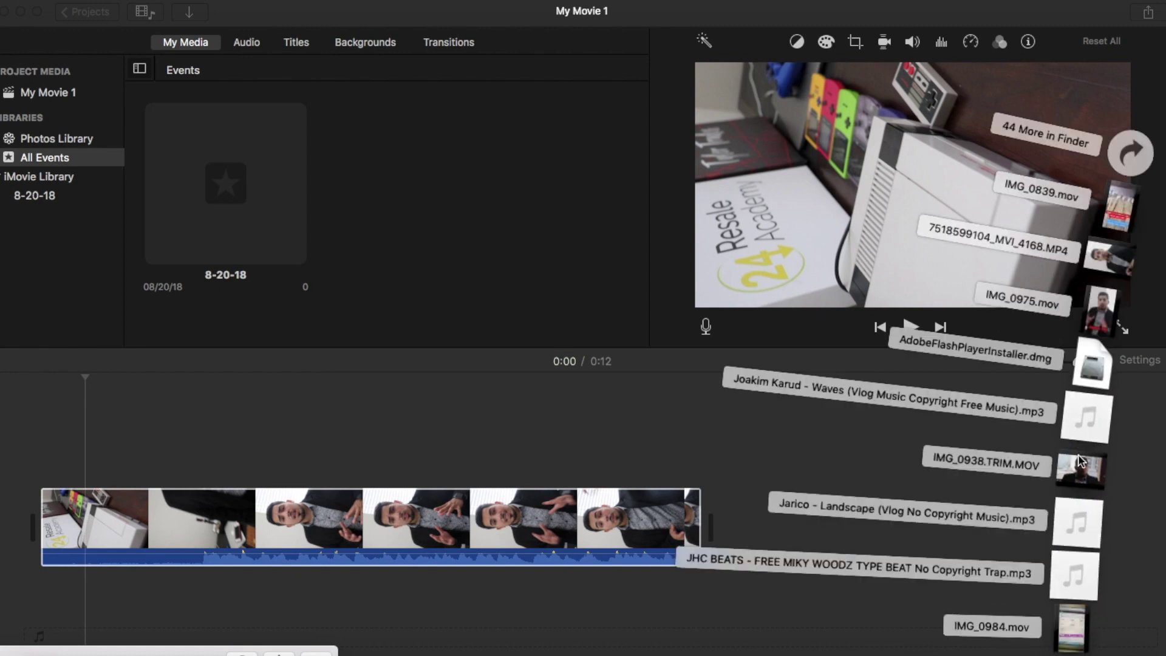
{"action": "left_click_drag", "start_coordinate": [1092, 424], "coordinate": [583, 595]}
{"action": "left_click_drag", "start_coordinate": [106, 596], "coordinate": [37, 595]}
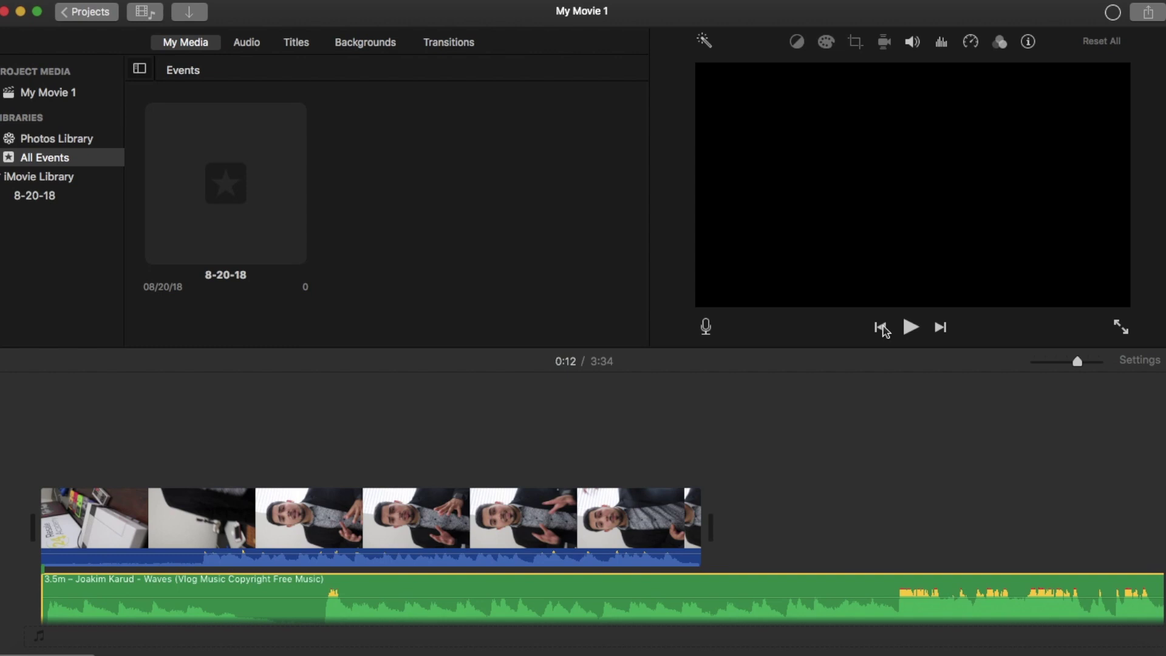
{"action": "left_click", "coordinate": [881, 328]}
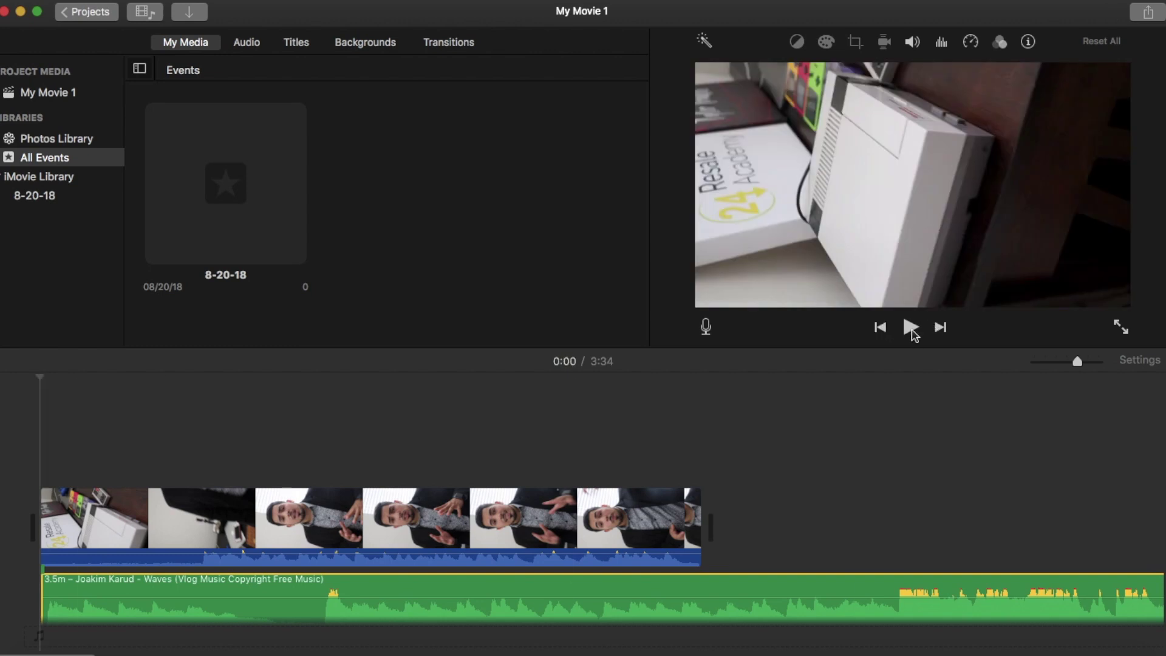
{"action": "left_click", "coordinate": [911, 328]}
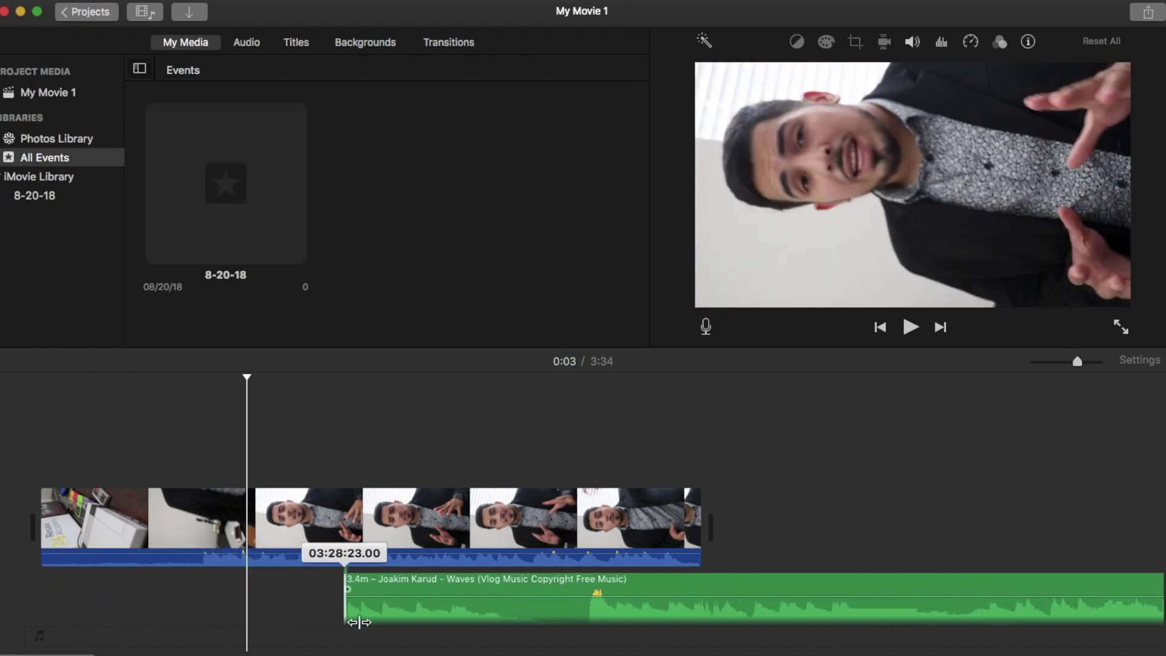
Trim the Waves track's opening, align it with the video start, and replay
{"action": "left_click_drag", "start_coordinate": [44, 611], "coordinate": [456, 611]}
{"action": "left_click_drag", "start_coordinate": [527, 609], "coordinate": [113, 609]}
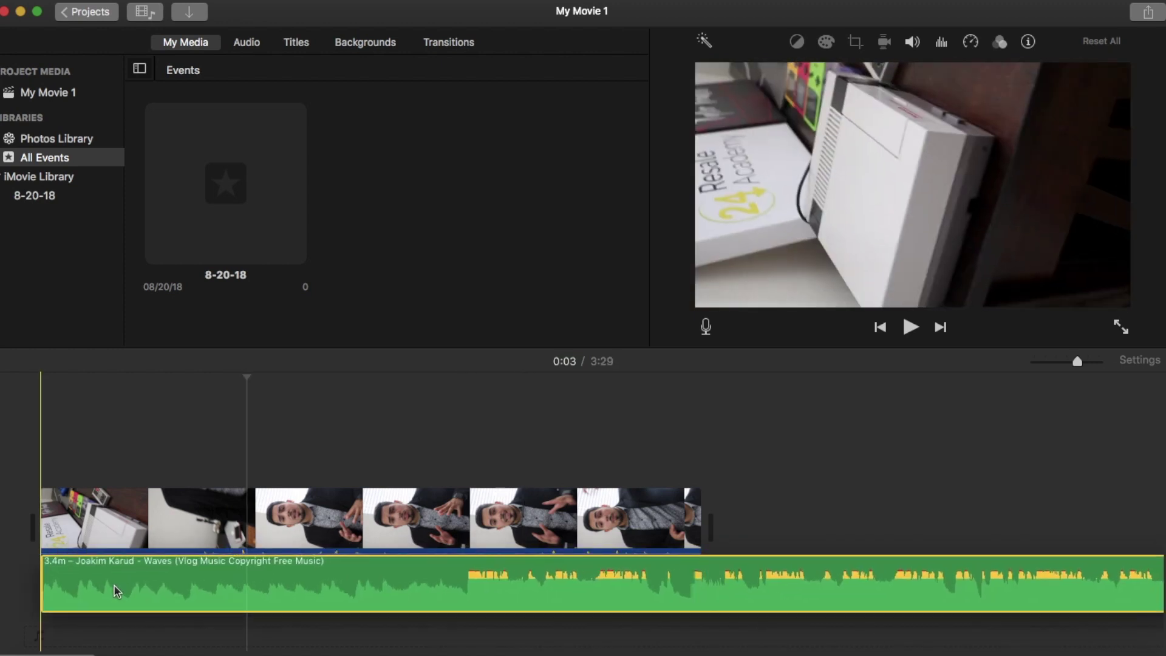
{"action": "left_click", "coordinate": [882, 327]}
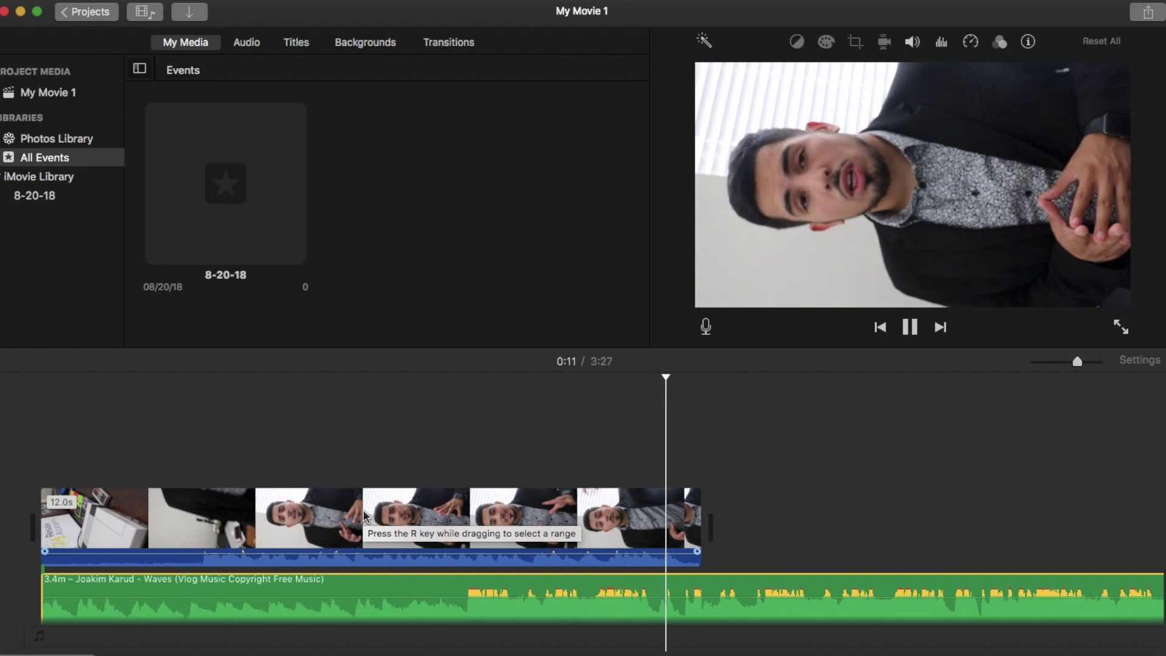
{"action": "left_click", "coordinate": [365, 515]}
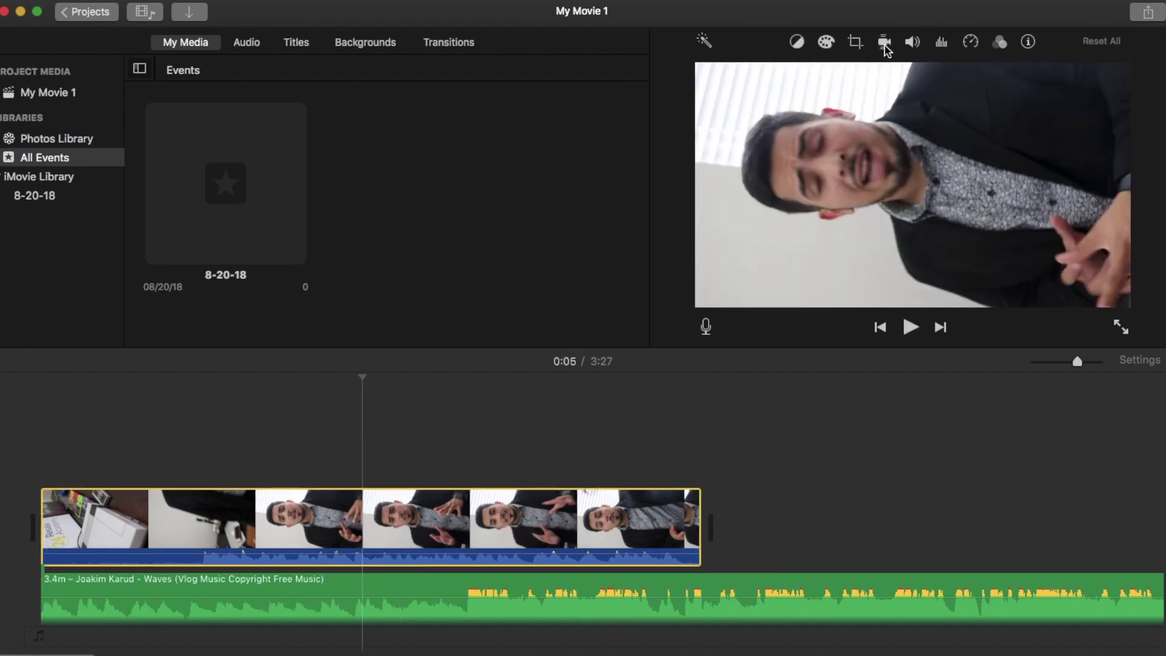
{"action": "left_click", "coordinate": [881, 330]}
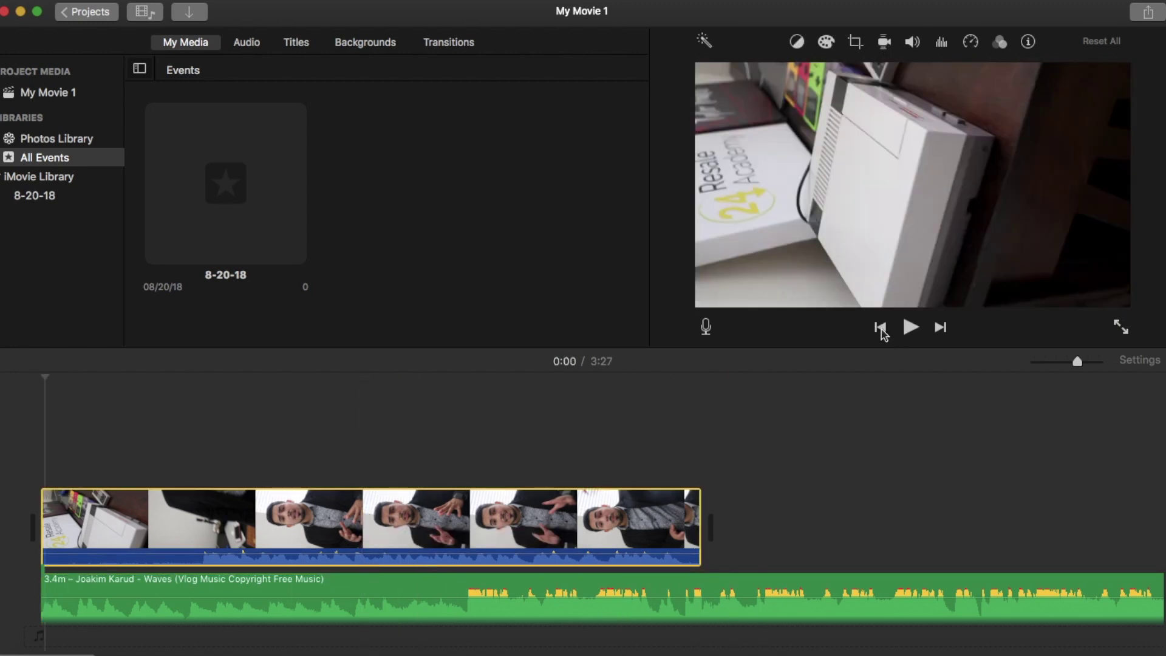
Show the volume controls and play My Movie 1 with music, stopping at 0:12
{"action": "left_click", "coordinate": [913, 41]}
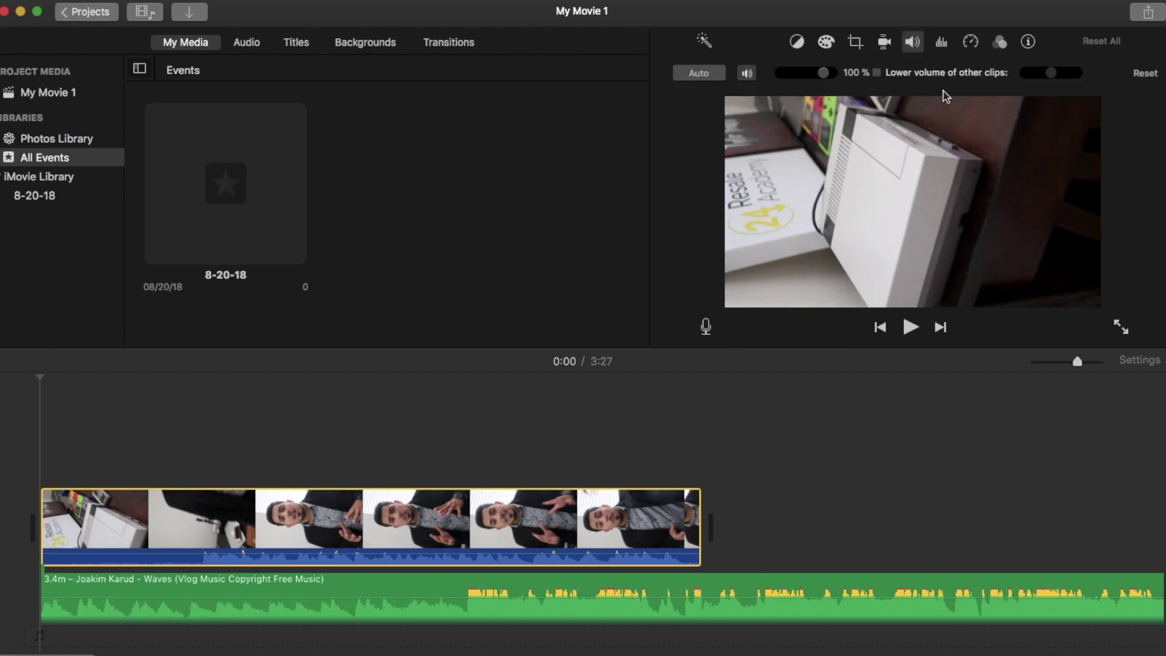
{"action": "left_click", "coordinate": [910, 329]}
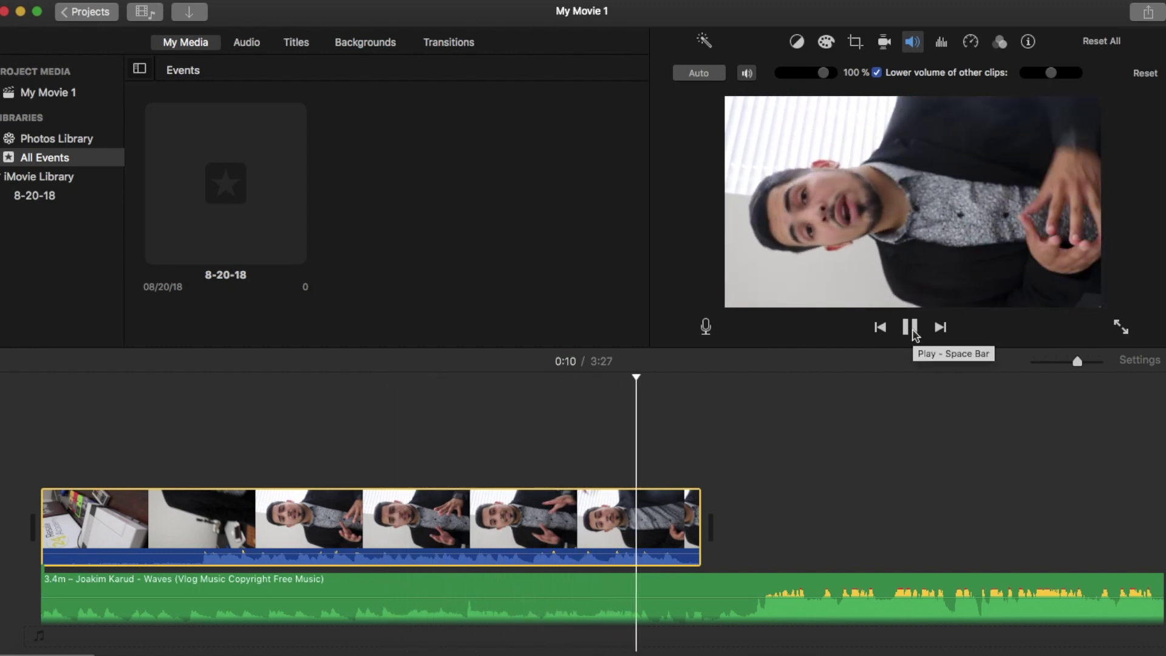
{"action": "key", "text": "space"}
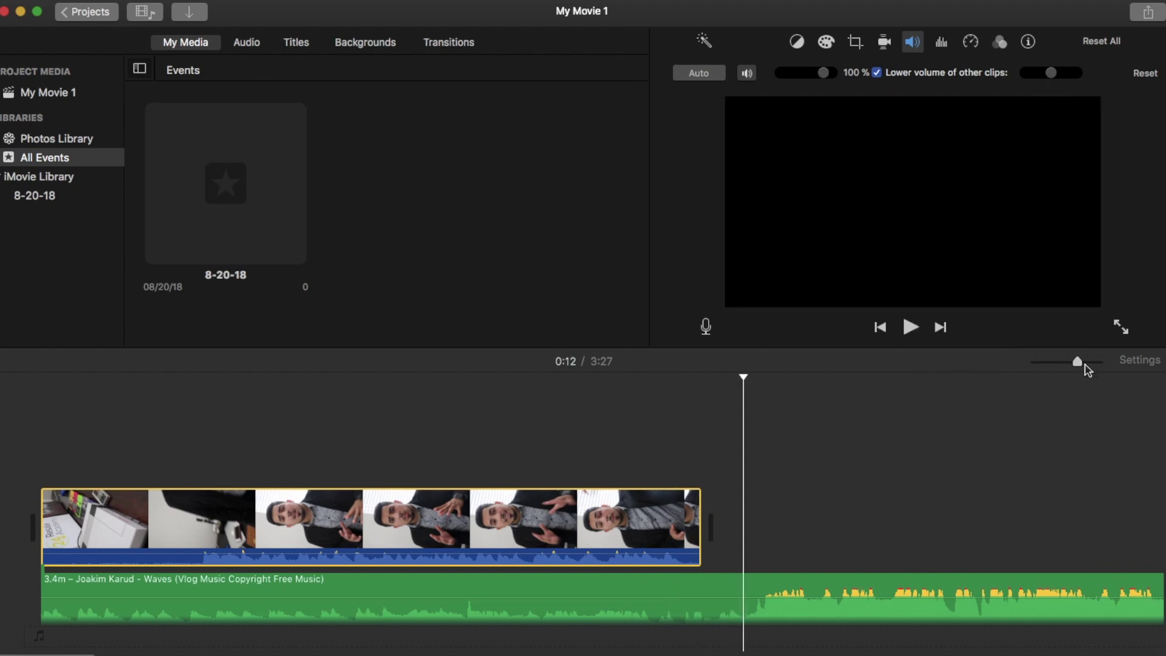
Trim the Waves track to end at 12 seconds, cancel a File export, and close the project
{"action": "left_click_drag", "start_coordinate": [1078, 362], "coordinate": [1036, 362]}
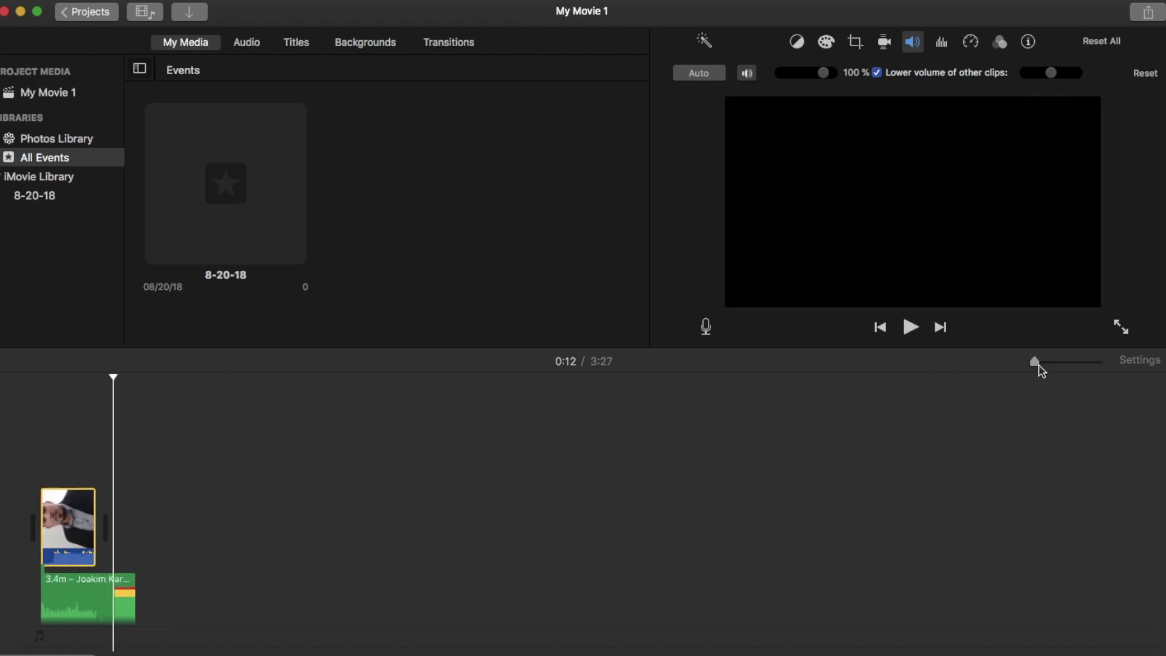
{"action": "left_click_drag", "start_coordinate": [135, 588], "coordinate": [100, 593]}
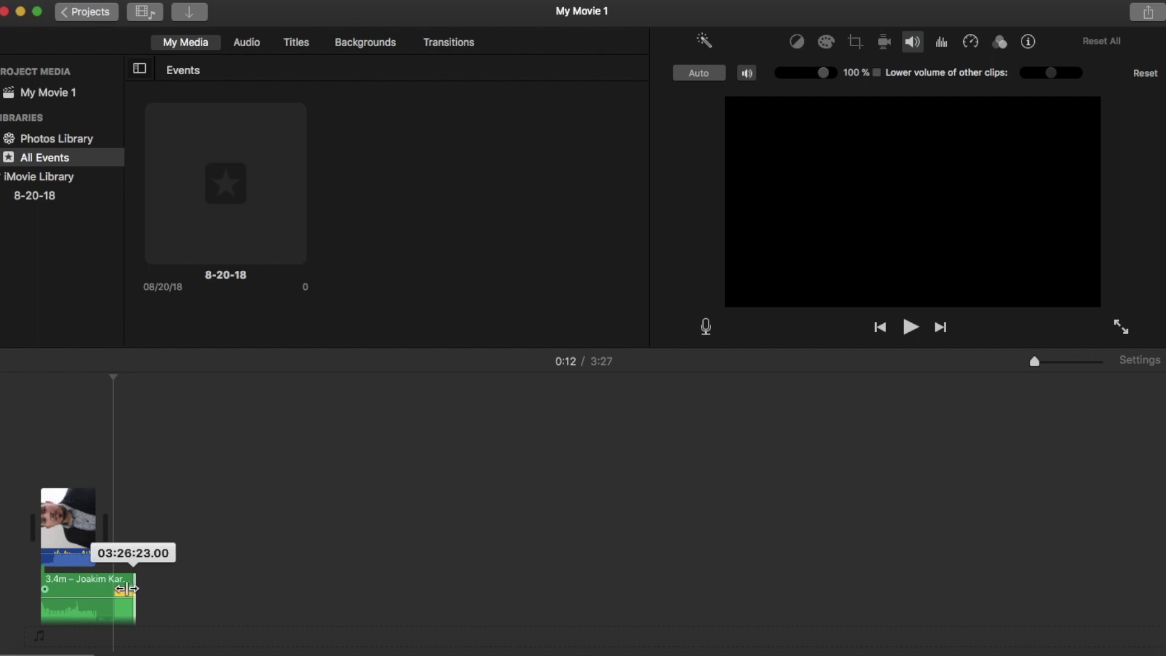
{"action": "left_click", "coordinate": [1149, 16]}
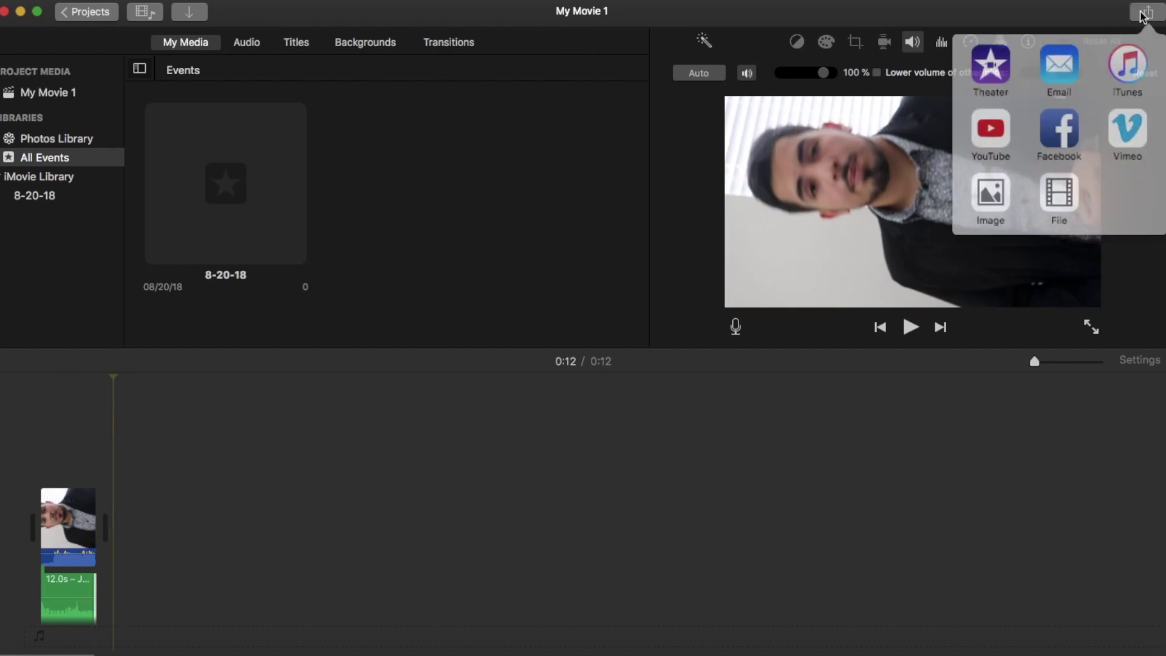
{"action": "left_click", "coordinate": [1062, 185]}
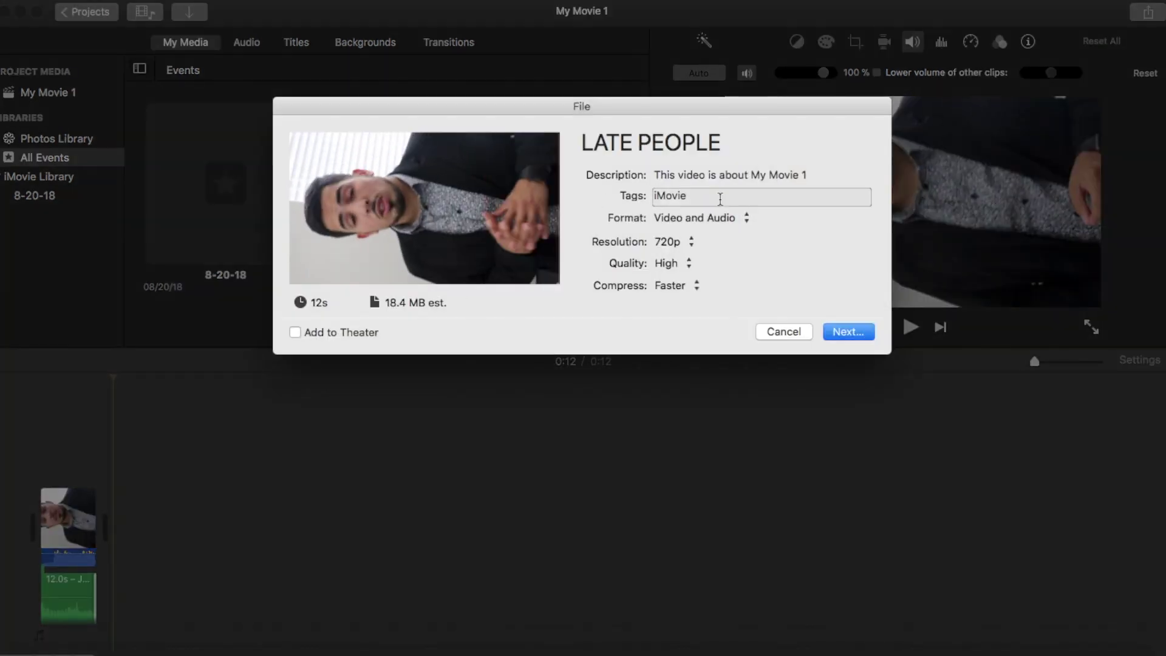
{"action": "left_click", "coordinate": [792, 335]}
{"action": "left_click", "coordinate": [5, 12]}
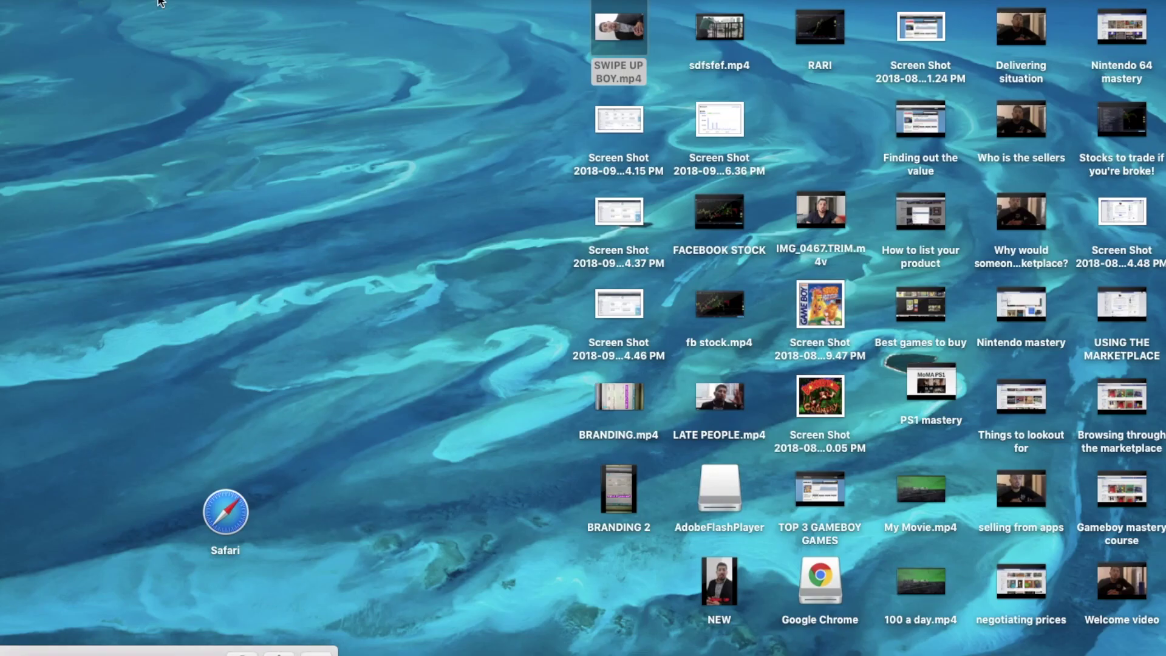
Play the exported NEW video in QuickTime, centred on screen, checking the red SWIPE UP text
{"action": "left_click", "coordinate": [723, 583]}
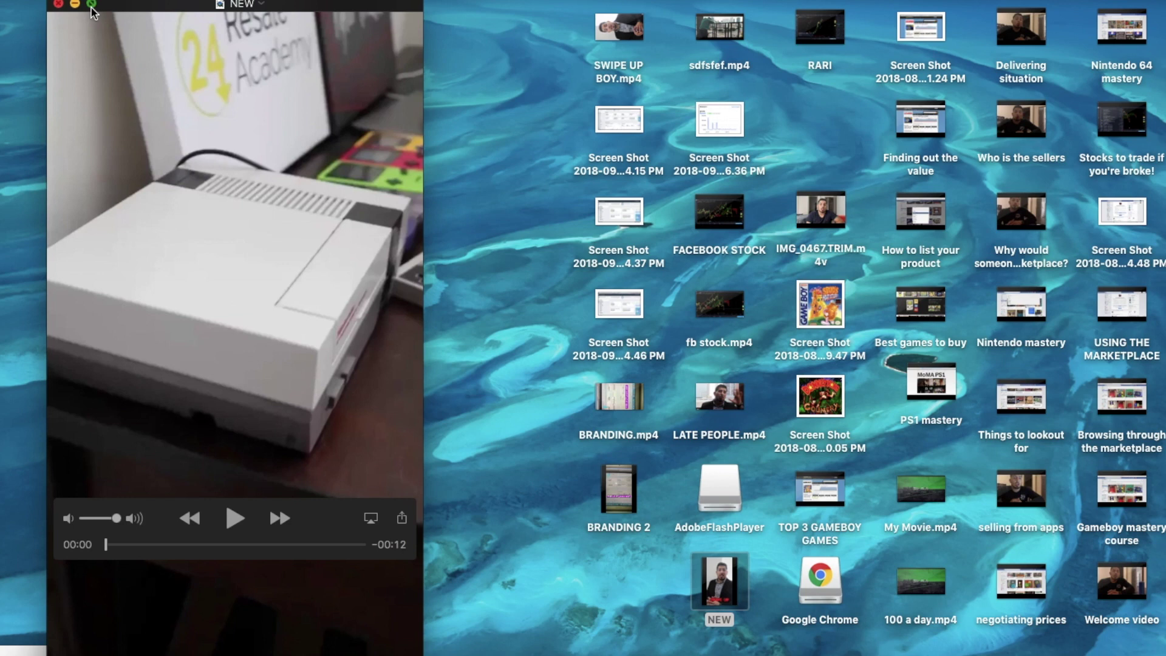
{"action": "left_click", "coordinate": [91, 5]}
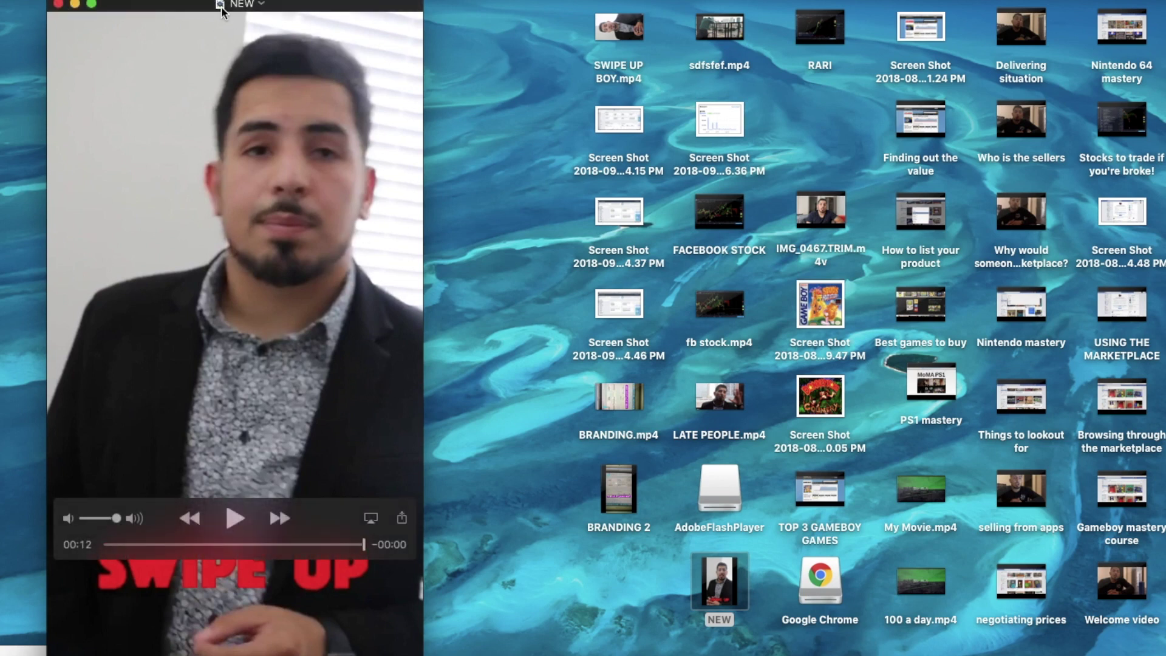
{"action": "left_click_drag", "start_coordinate": [528, 81], "coordinate": [425, 67]}
{"action": "mouse_move", "coordinate": [357, 5]}
{"action": "left_mouse_down"}
{"action": "mouse_move", "coordinate": [760, 6]}
{"action": "mouse_move", "coordinate": [746, 6]}
{"action": "left_mouse_up"}
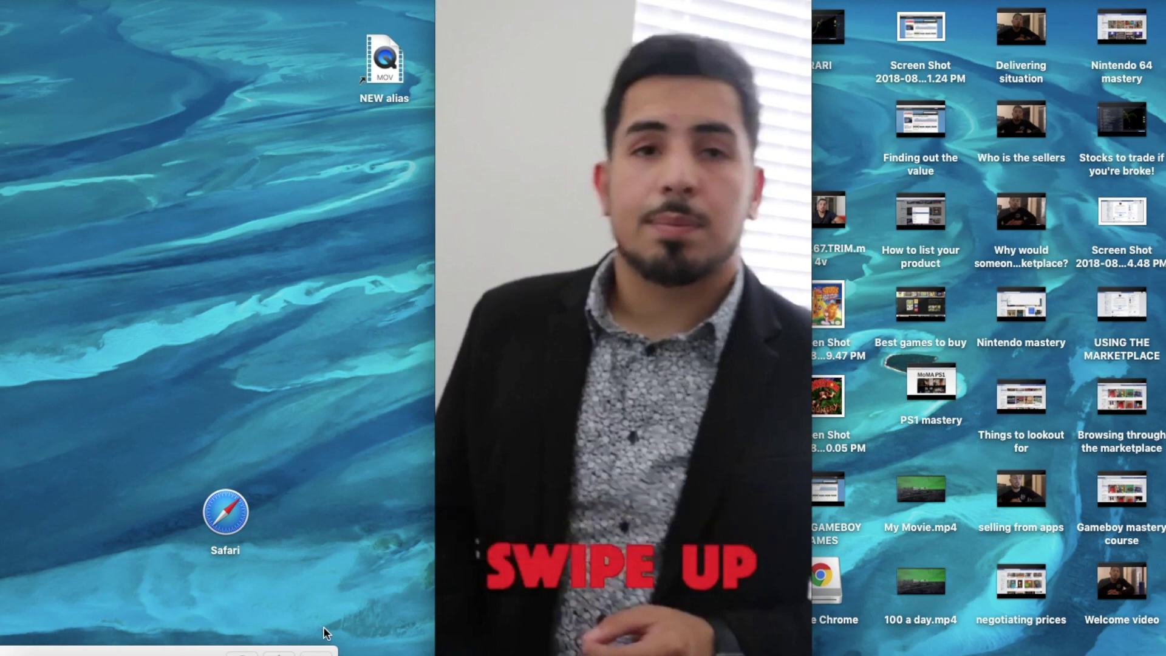
{"action": "left_click_drag", "start_coordinate": [202, 654], "coordinate": [1021, 651]}
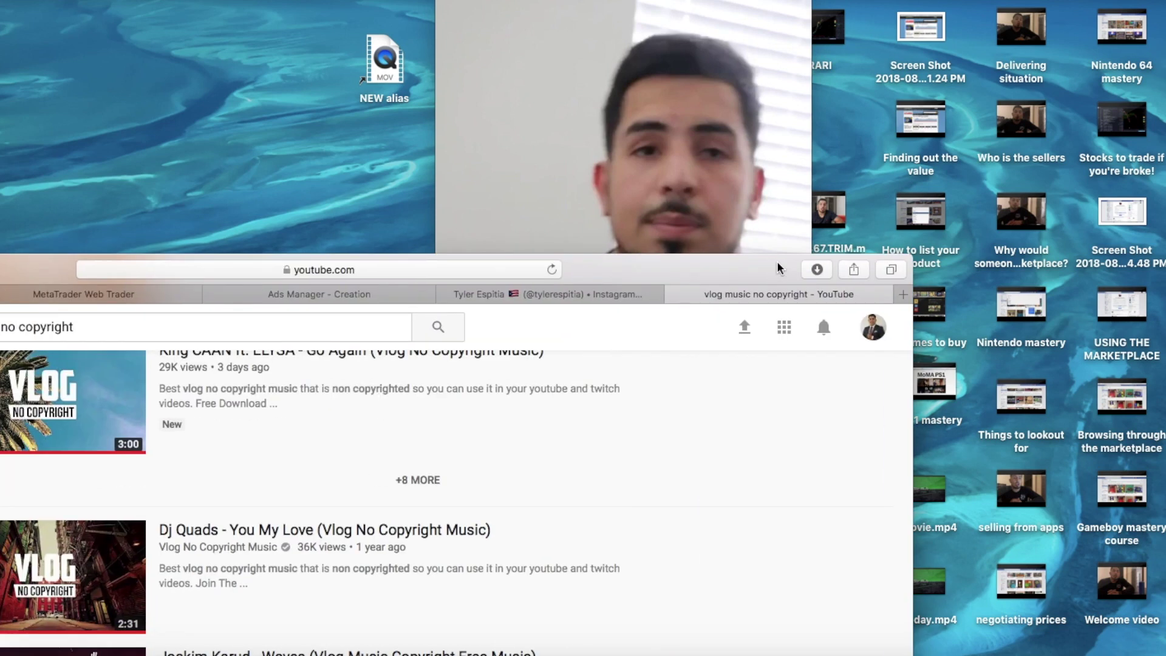